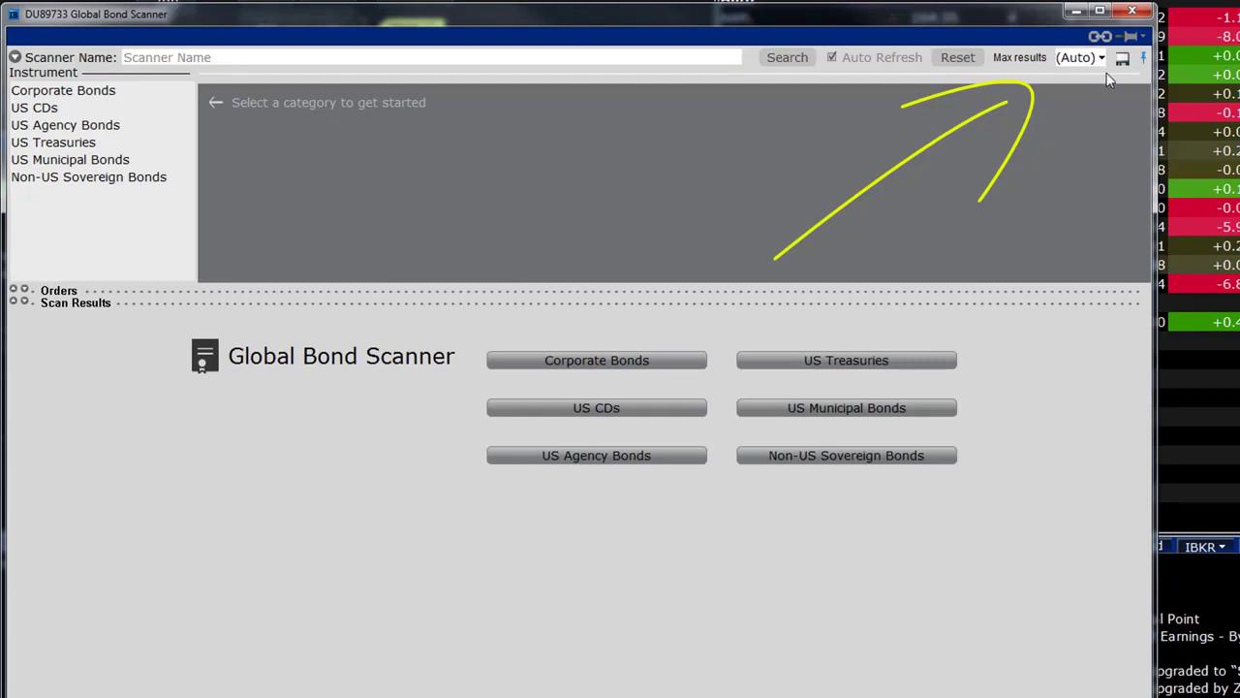
# Choose Corporate Bonds as the instrument category to scan
pyautogui.click(1143, 37)
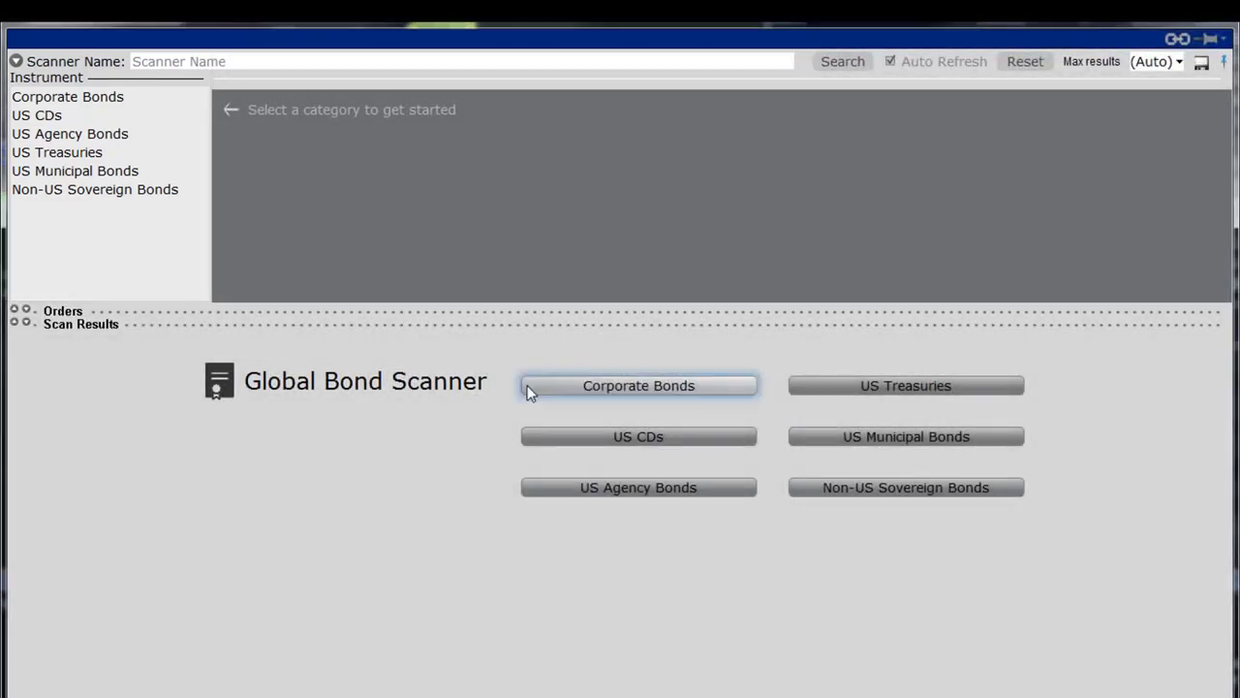
pyautogui.click(529, 388)
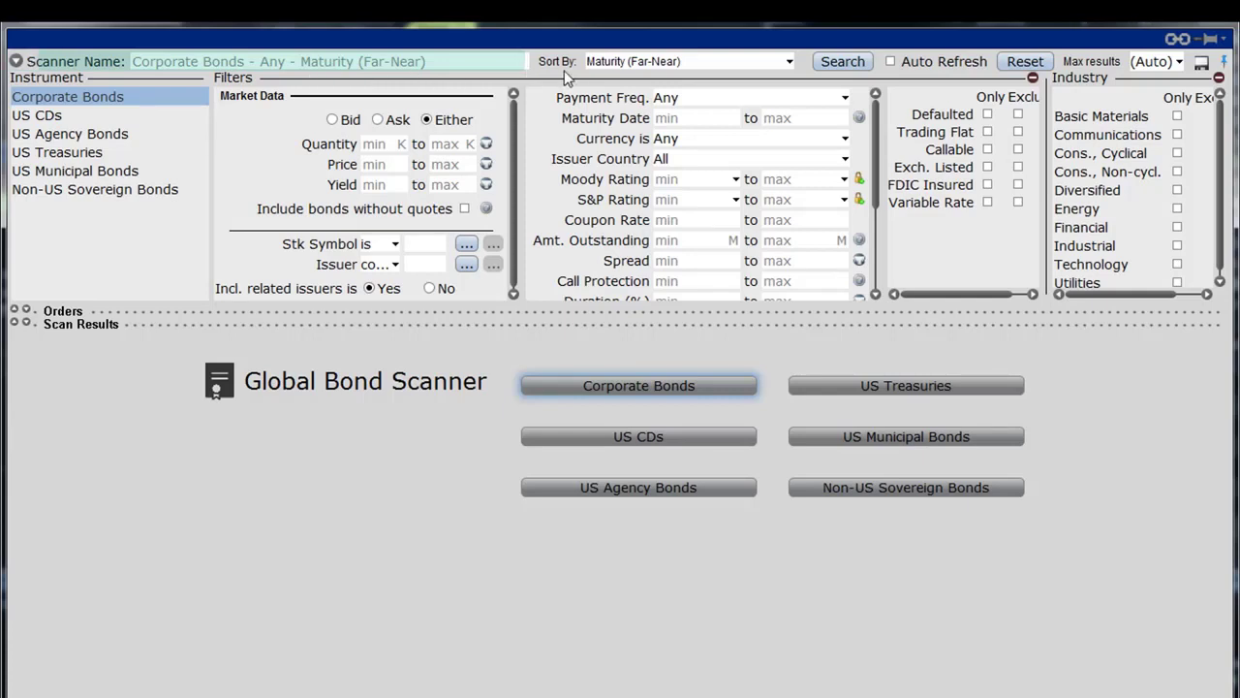
# Look through the available sort criteria for the corporate bond scan without changing the sort order
pyautogui.click(782, 64)
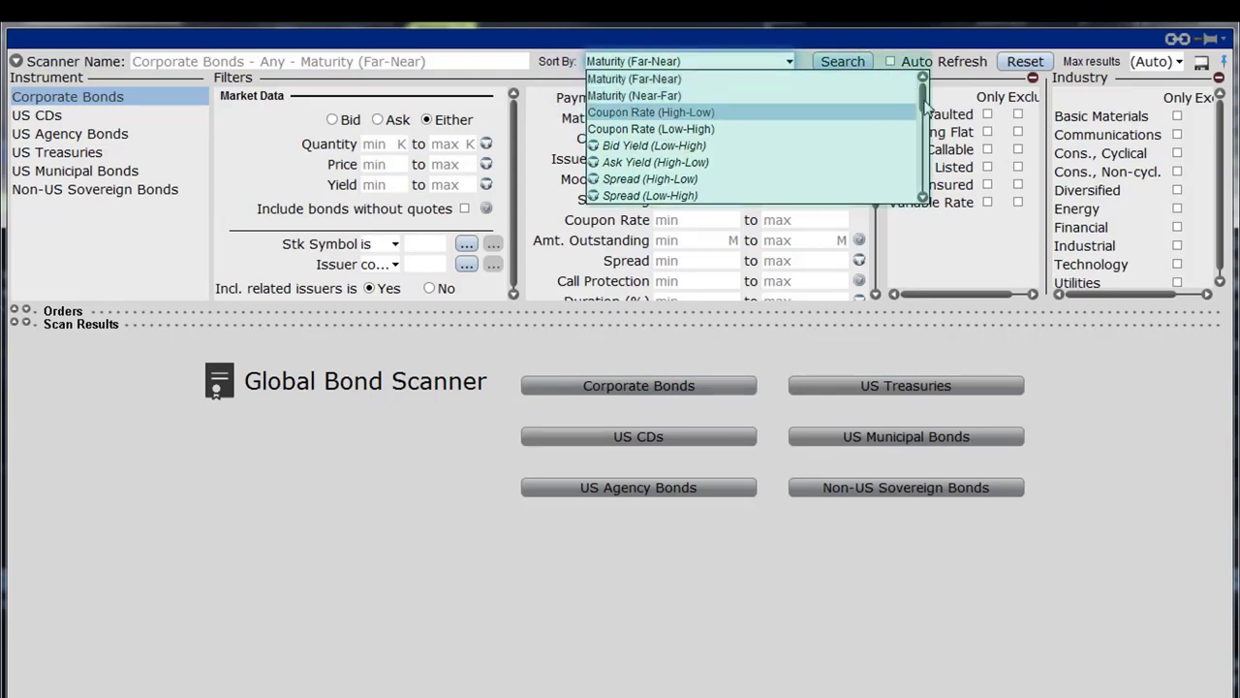
pyautogui.moveTo(924, 100); pyautogui.dragTo(923, 103)
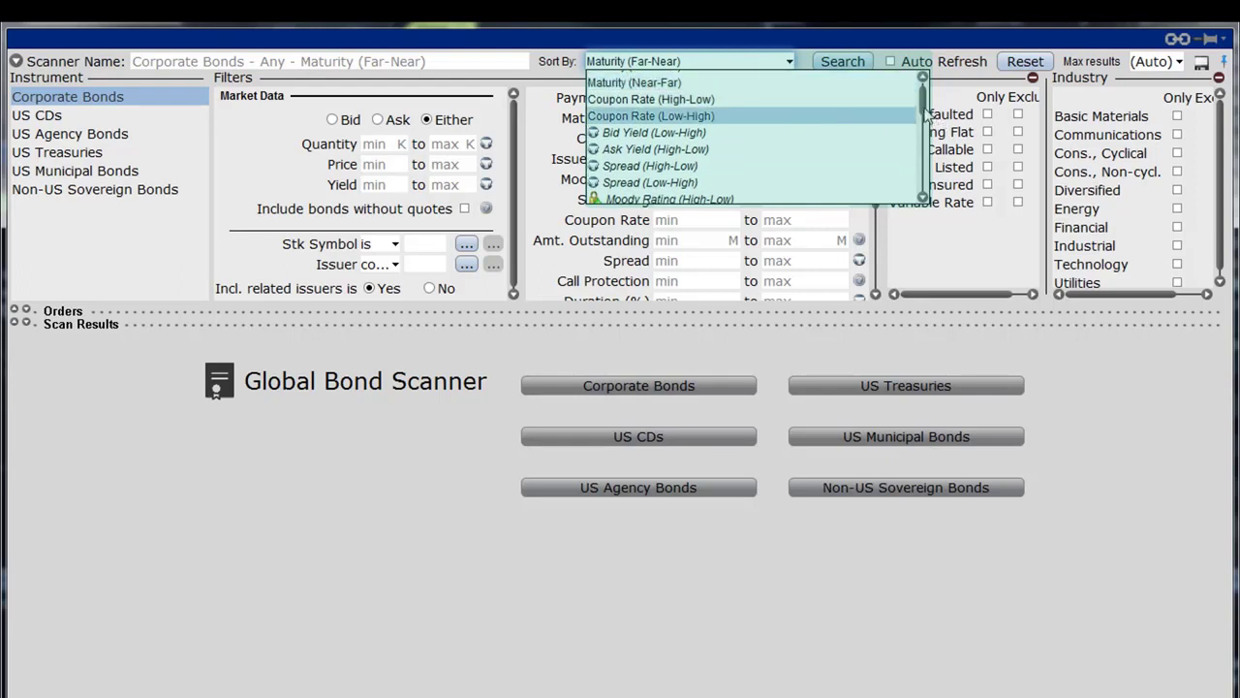
pyautogui.moveTo(924, 112); pyautogui.dragTo(933, 200)
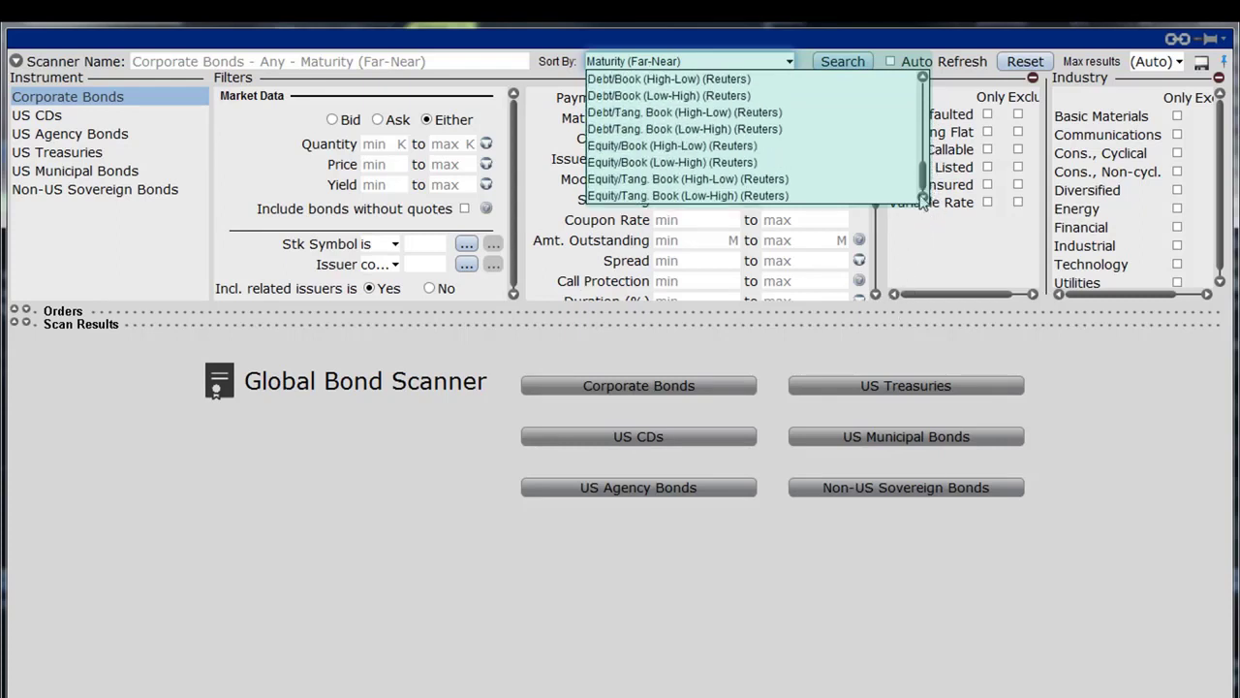
pyautogui.moveTo(924, 189); pyautogui.dragTo(927, 159)
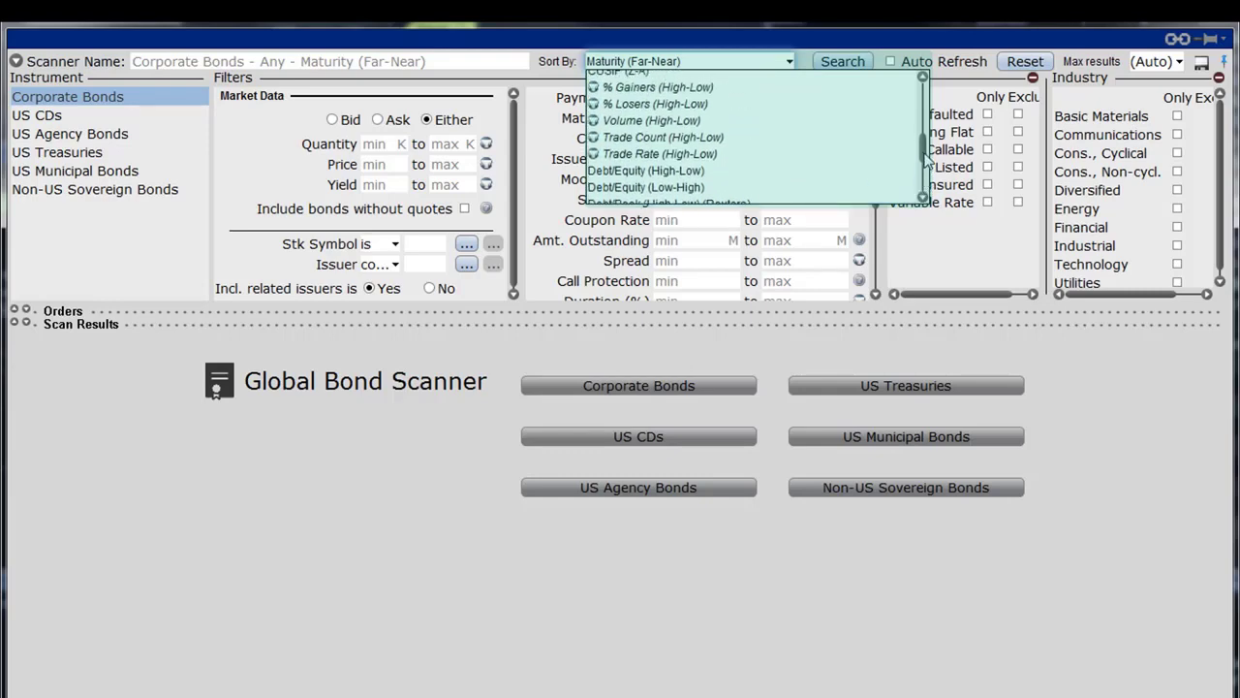
pyautogui.click(883, 305)
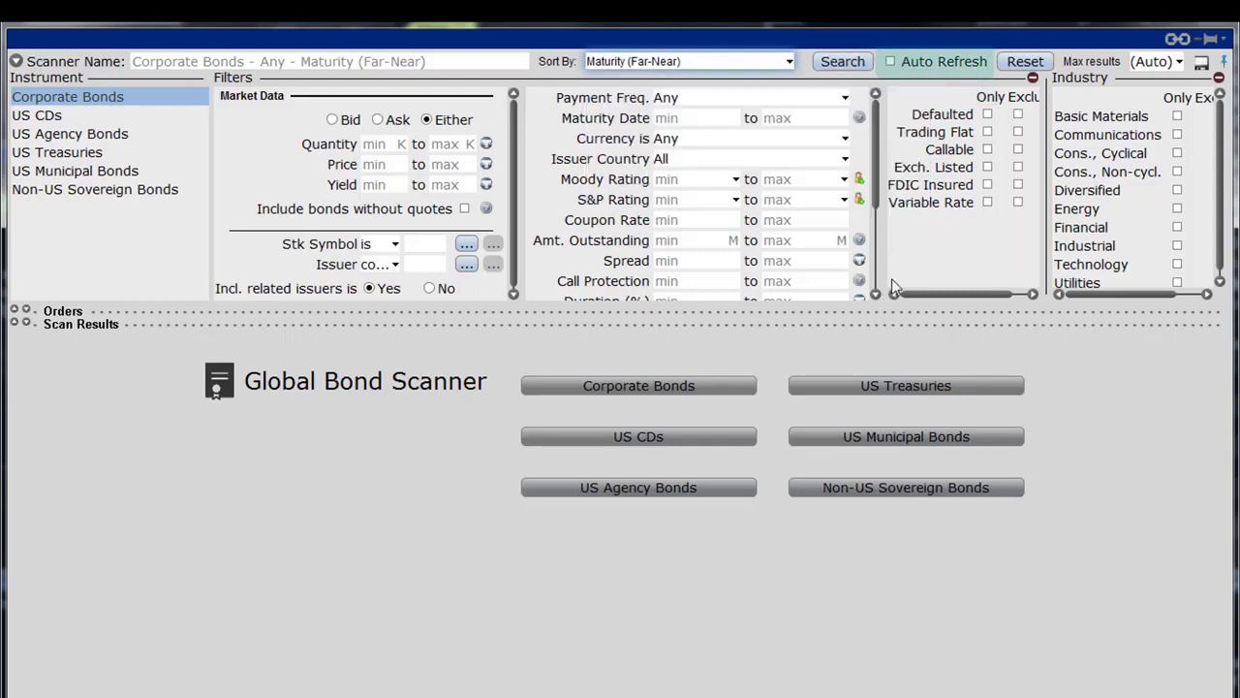
# Turn on auto refresh for the scan and set the maximum results to Auto
pyautogui.click(895, 64)
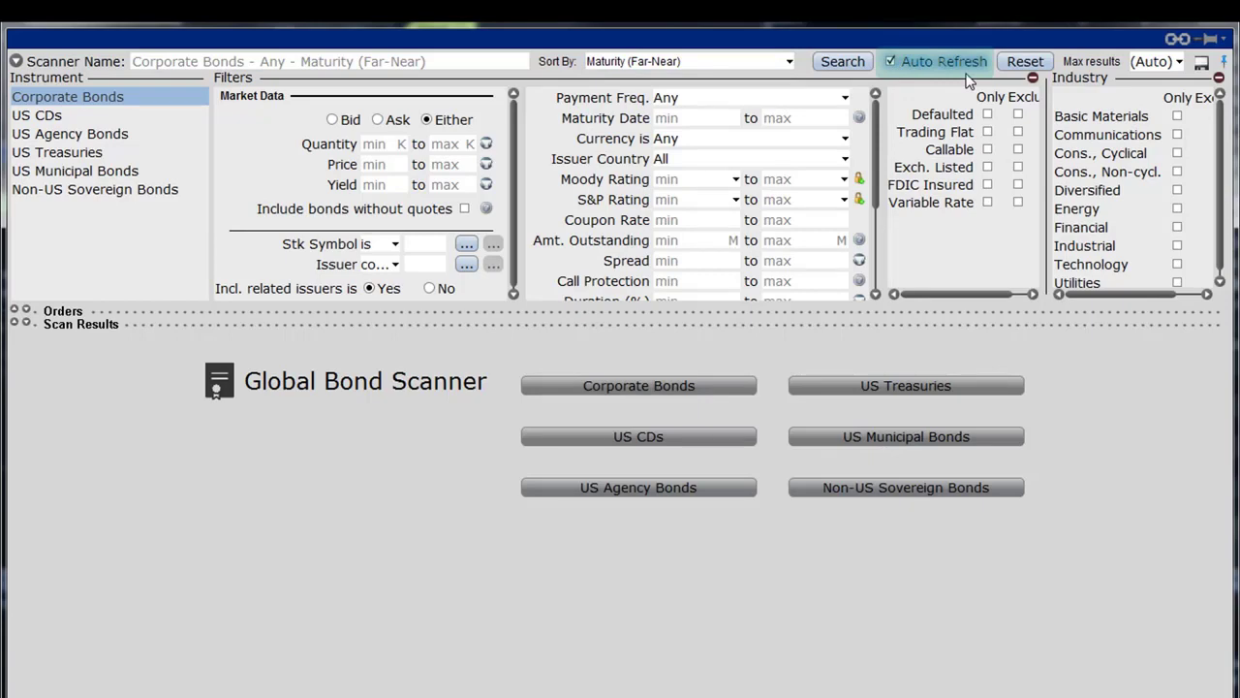
pyautogui.click(1179, 63)
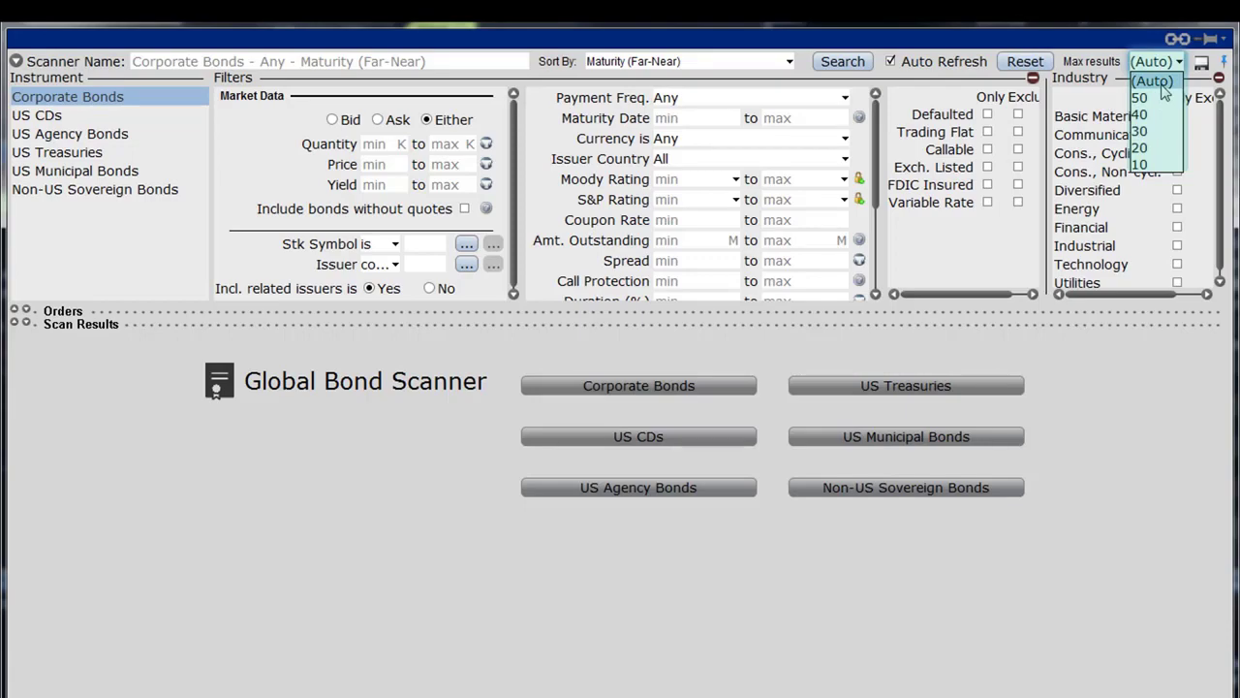
pyautogui.click(1163, 86)
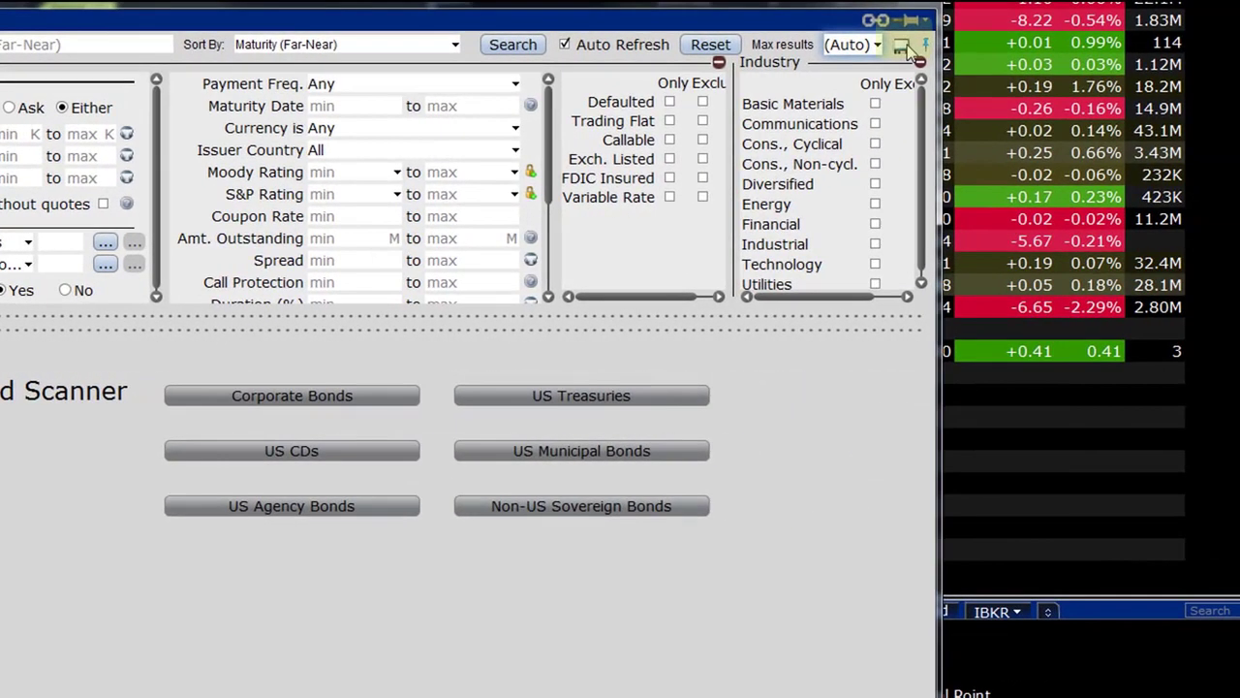
# Check the options for saving and loading scanner templates
pyautogui.click(1200, 62)
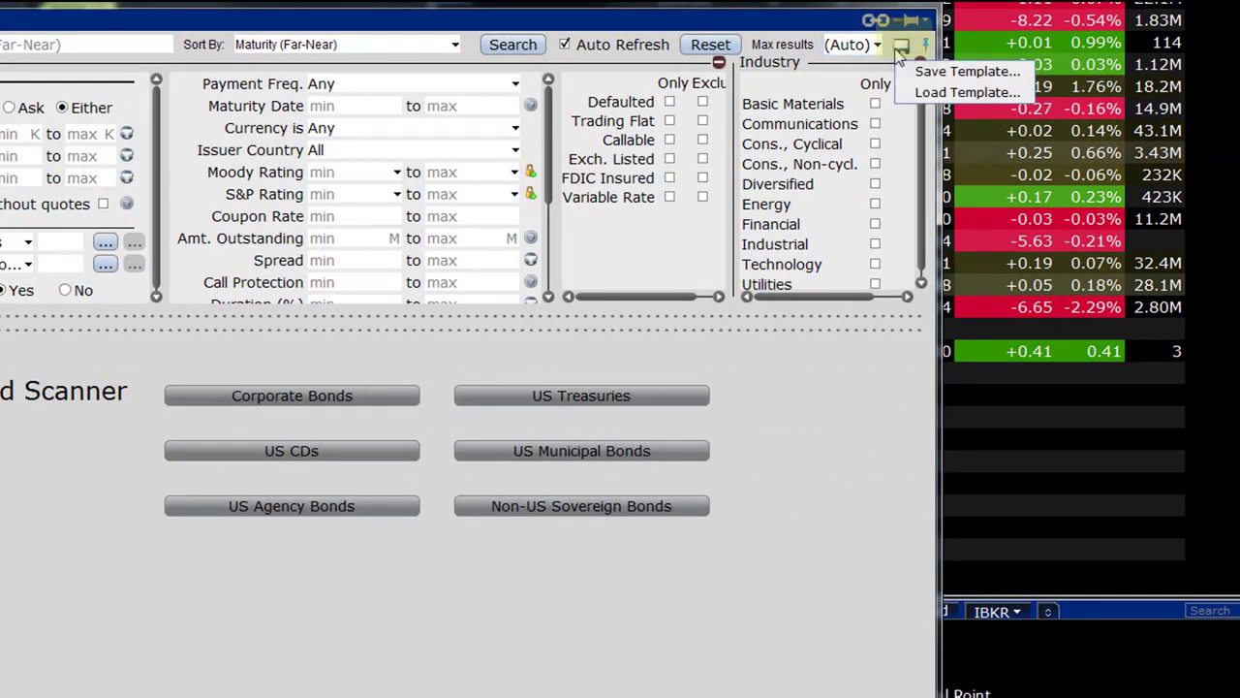
pyautogui.click(875, 73)
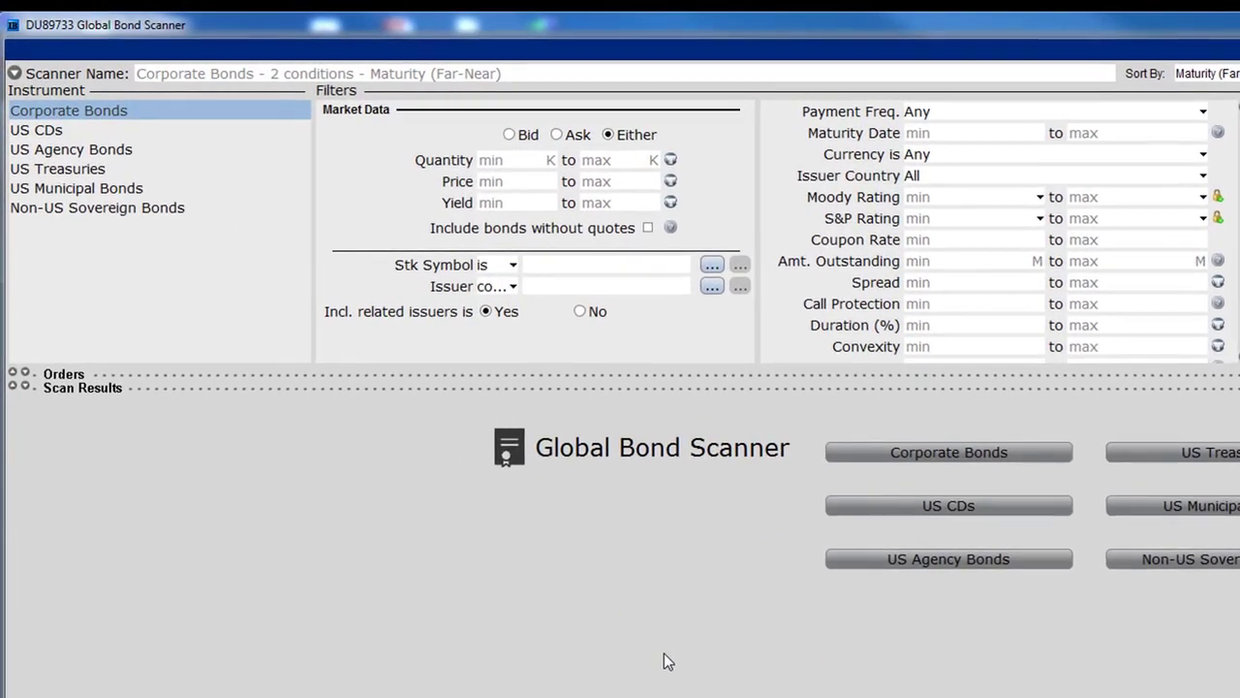
# Set the stock symbol filter to ibm and run the corporate bond search
pyautogui.click(497, 220)
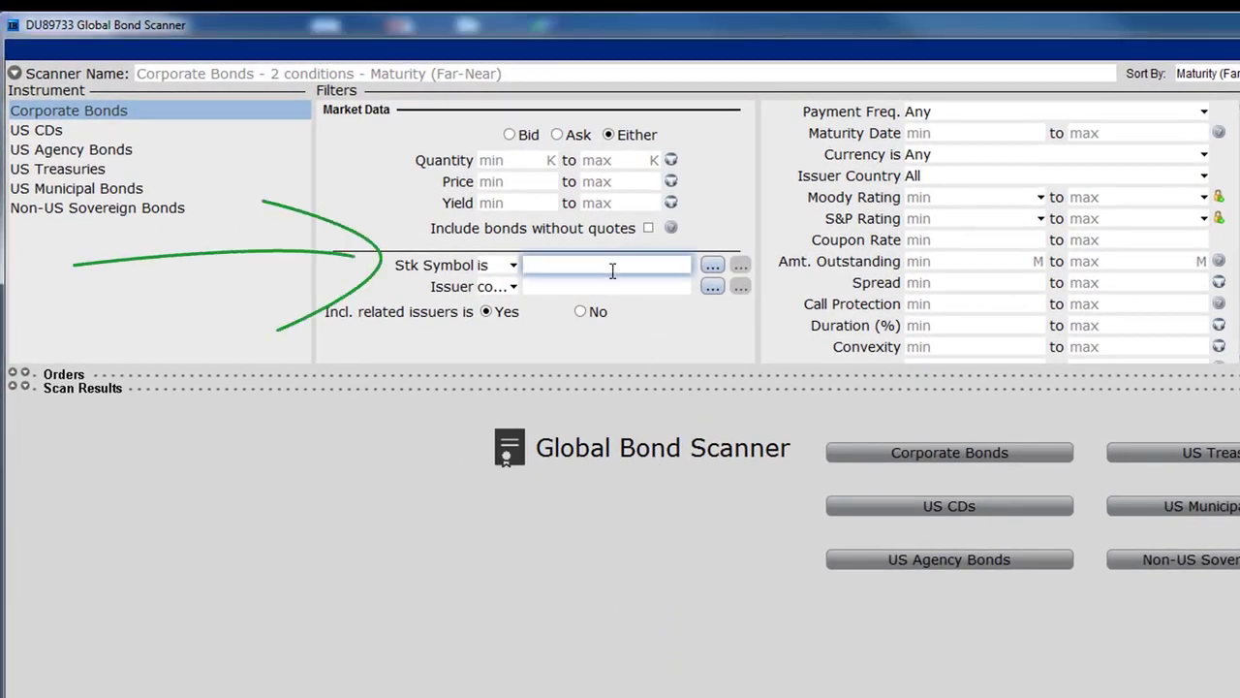
pyautogui.write('ibm')
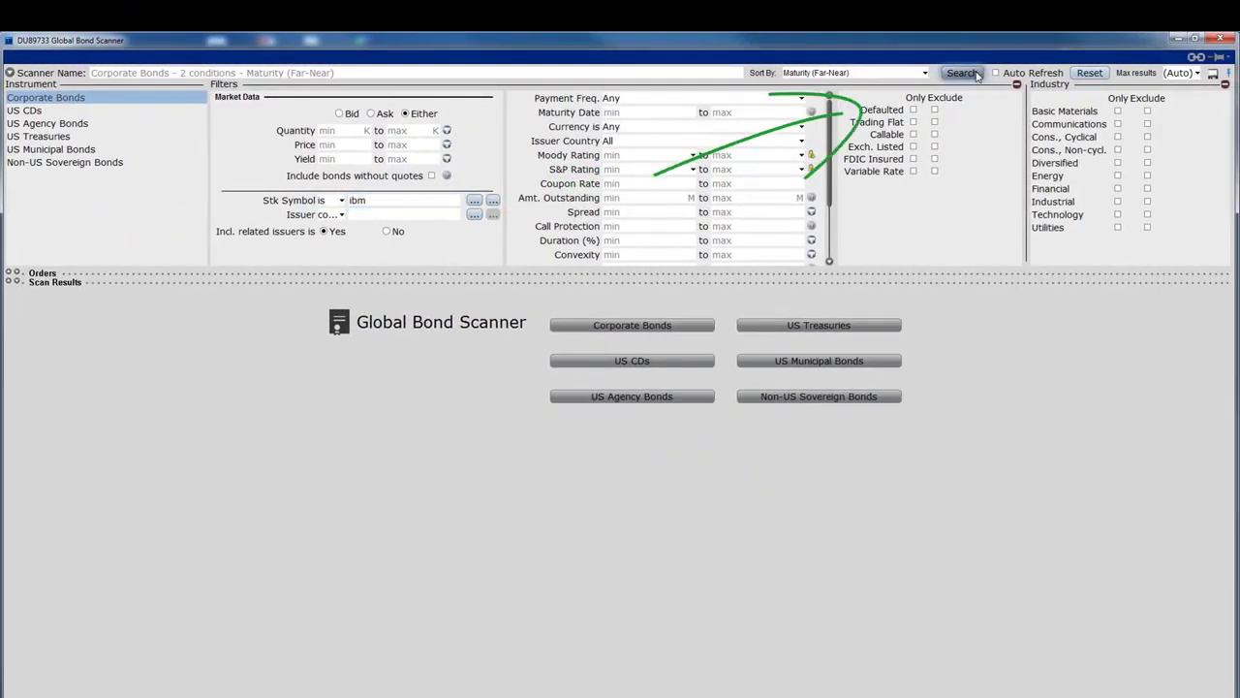
pyautogui.click(969, 74)
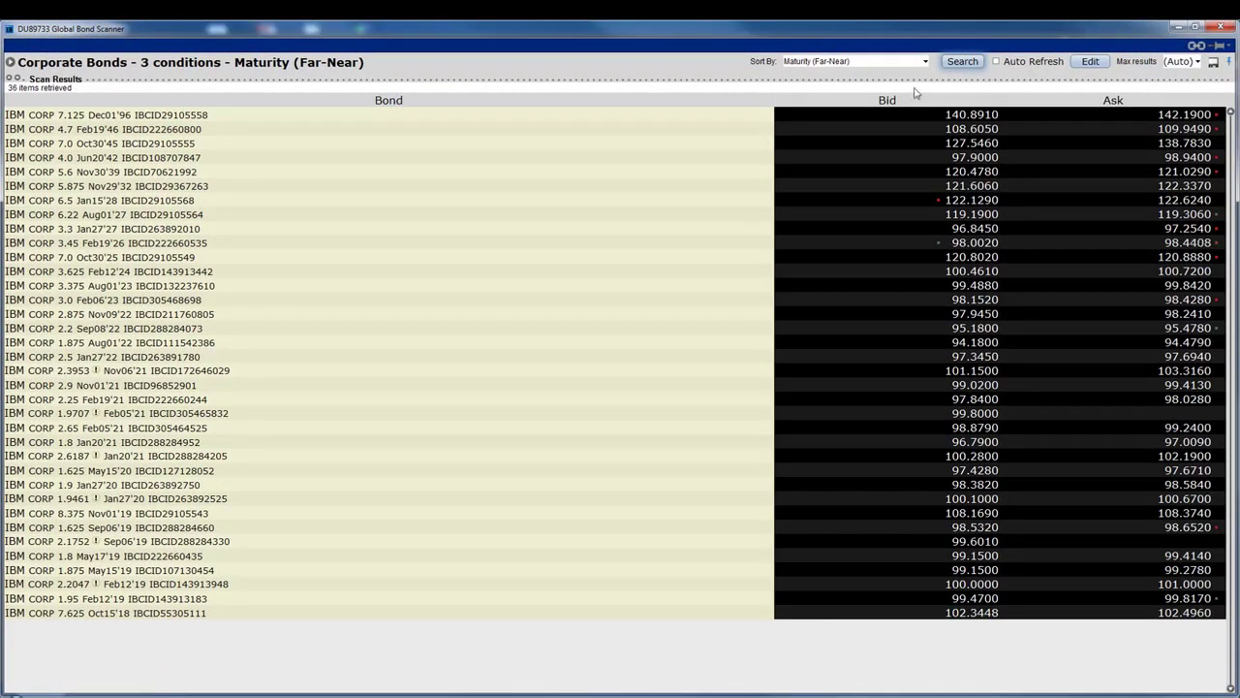
# Insert a Maturity column from the financial instrument description fields into the scan results and narrow the Bond column
pyautogui.rightClick(752, 101)
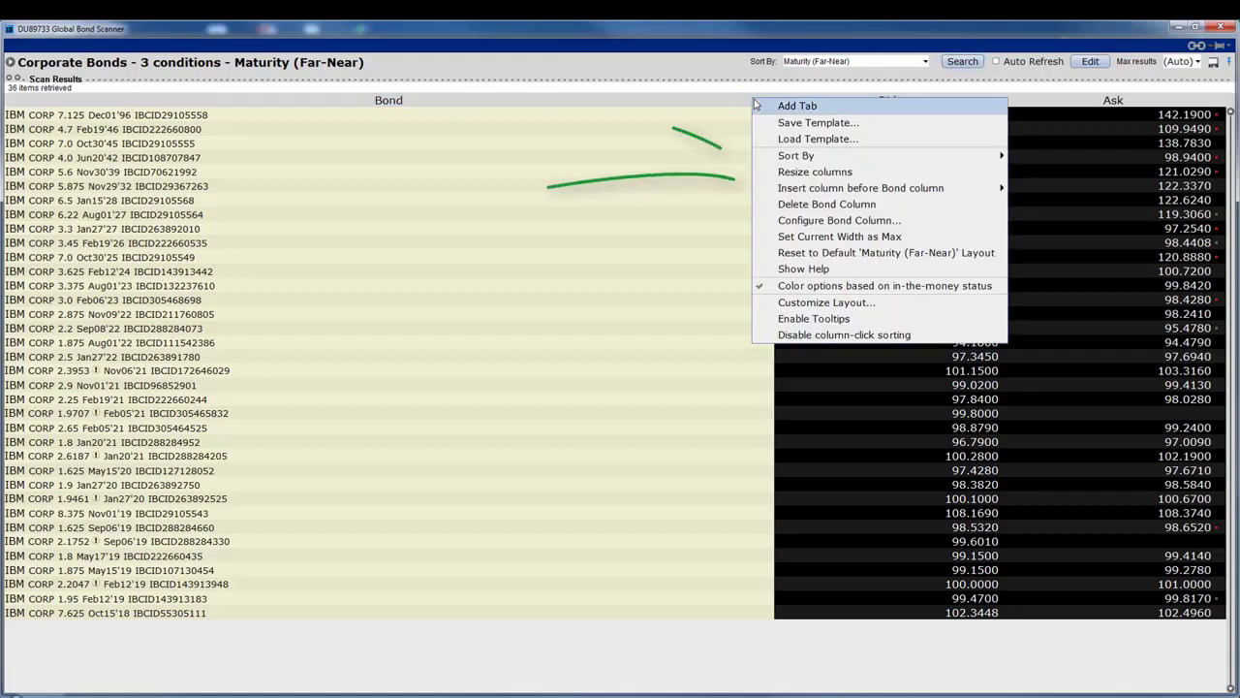
pyautogui.moveTo(813, 188)
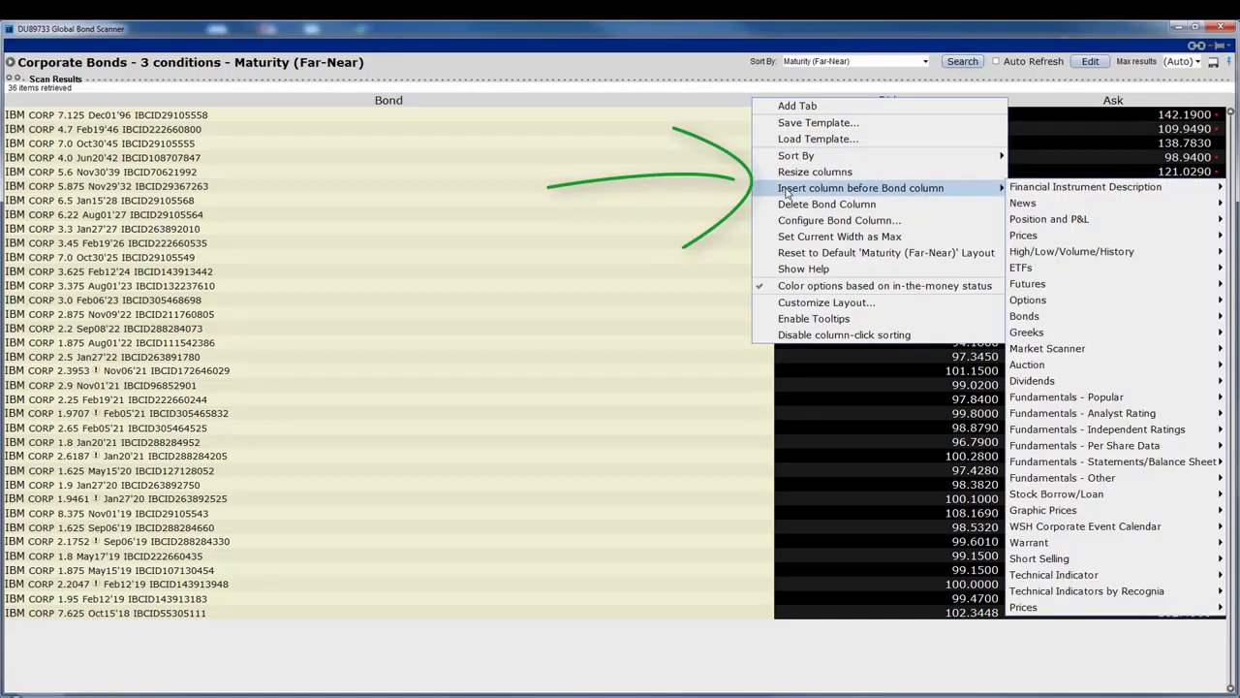
pyautogui.moveTo(1017, 190)
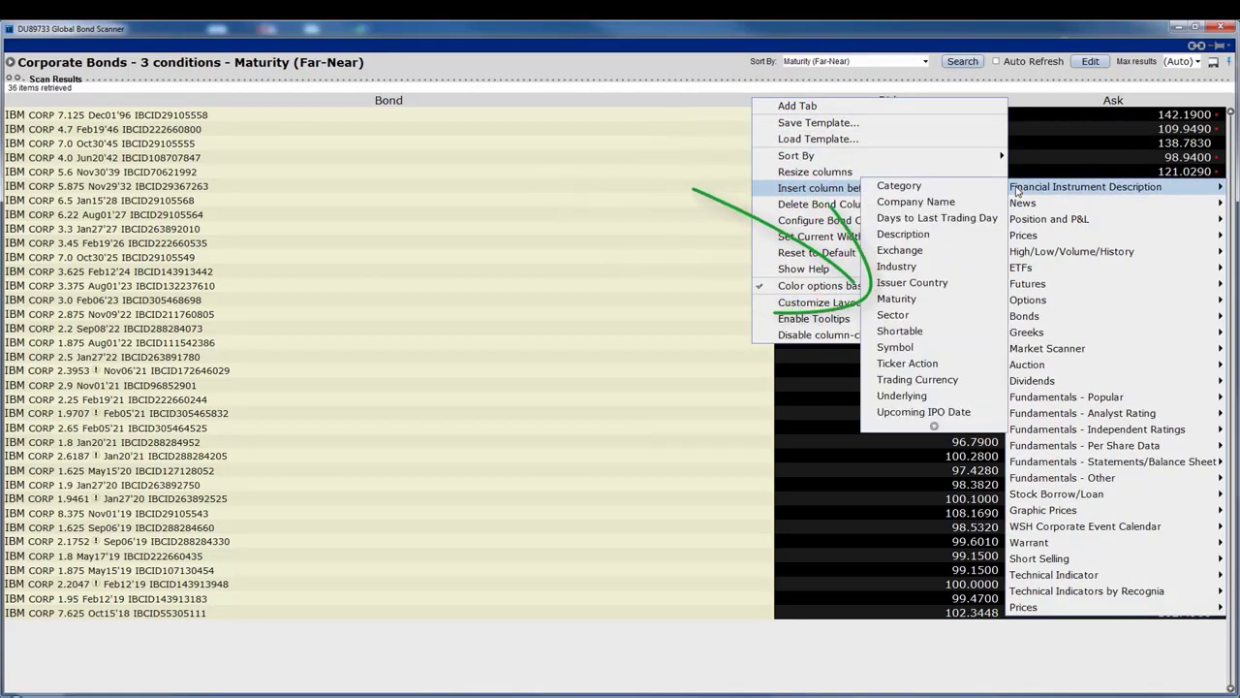
pyautogui.click(924, 299)
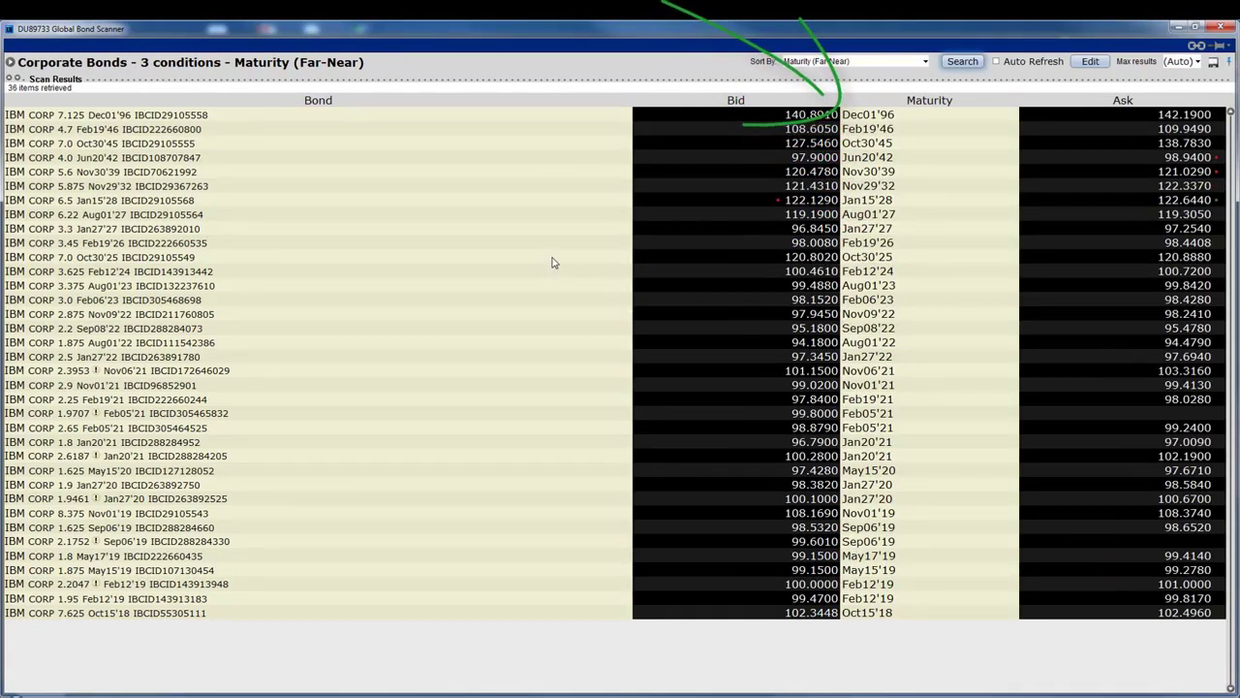
pyautogui.moveTo(631, 99); pyautogui.dragTo(382, 100)
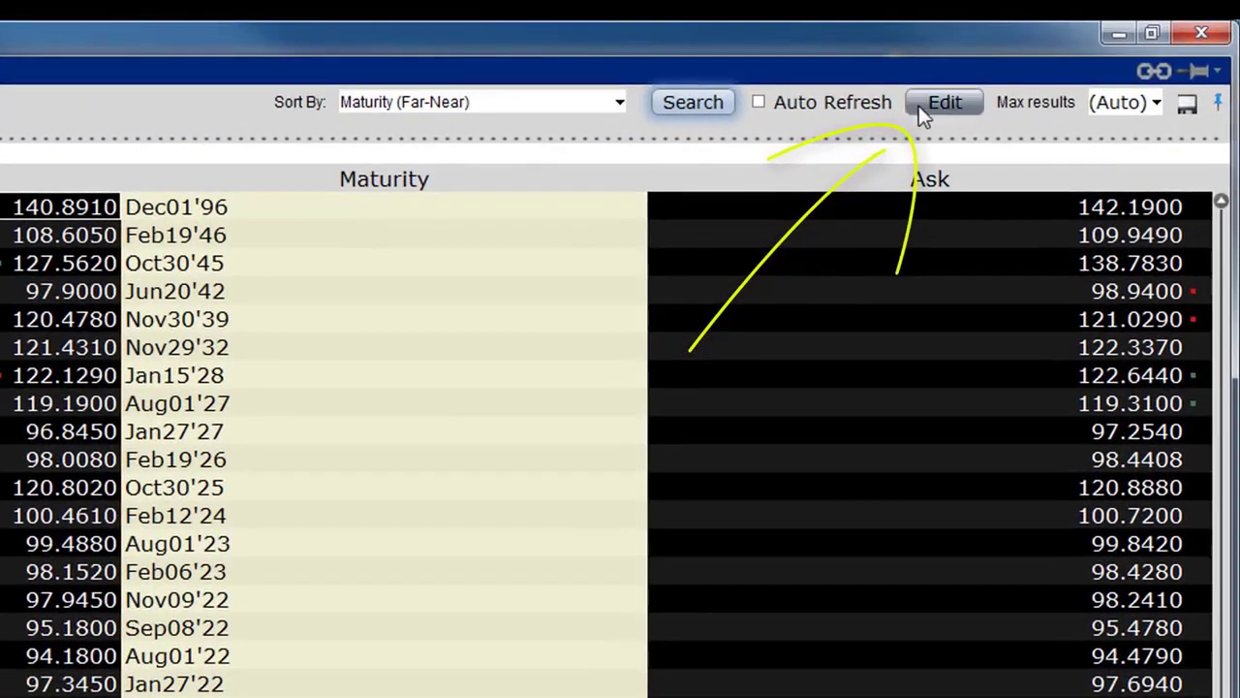
# Edit the scan to include bonds without quotes and rerun the search
pyautogui.click(920, 104)
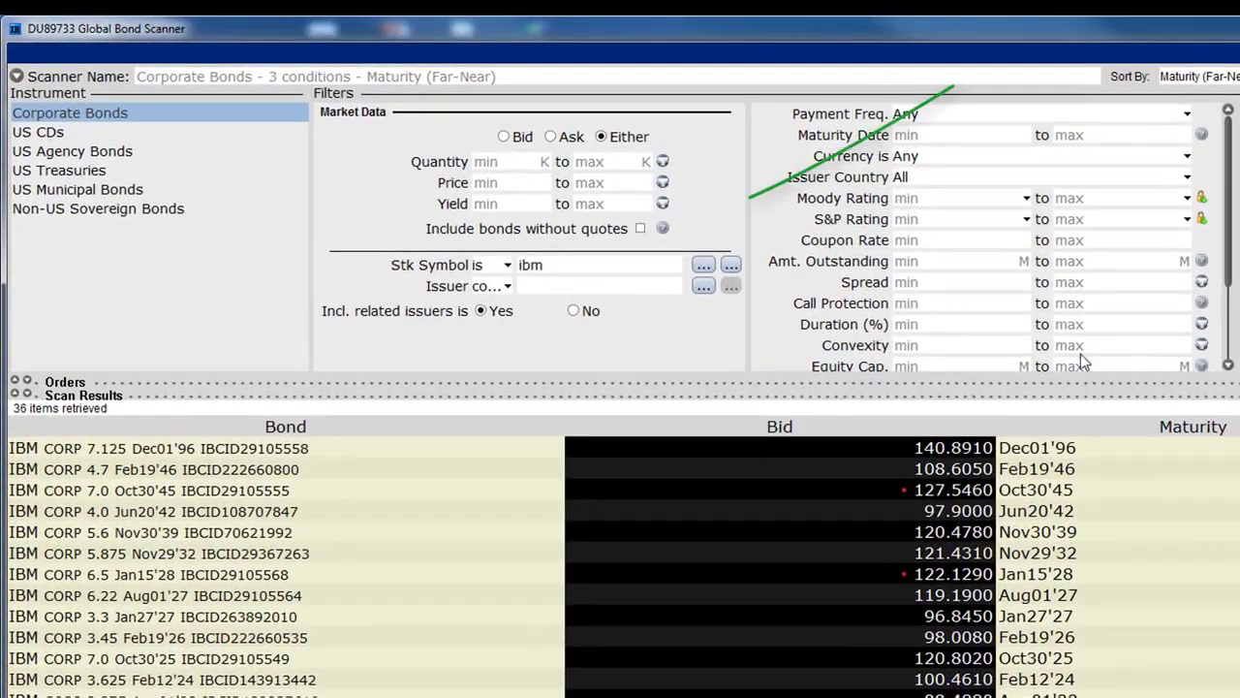
pyautogui.click(639, 228)
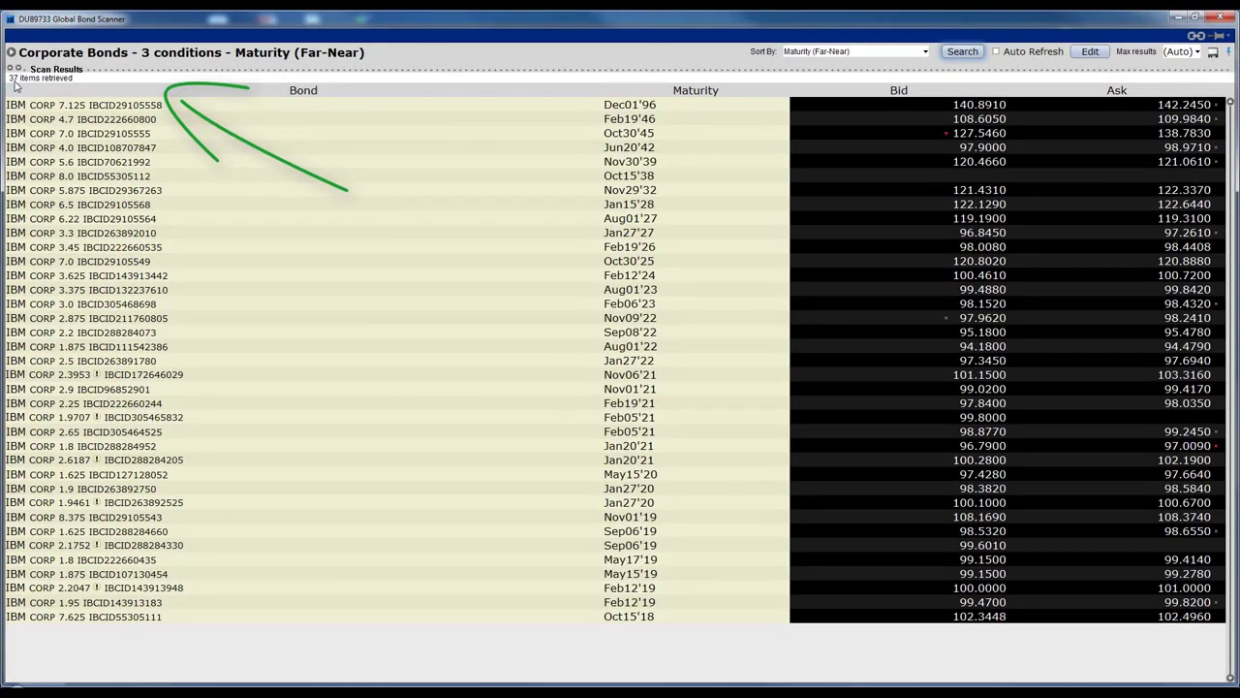
# Clear the stock symbol filter, add a second symbol row, enter ibm and v, and run the search
pyautogui.click(1090, 51)
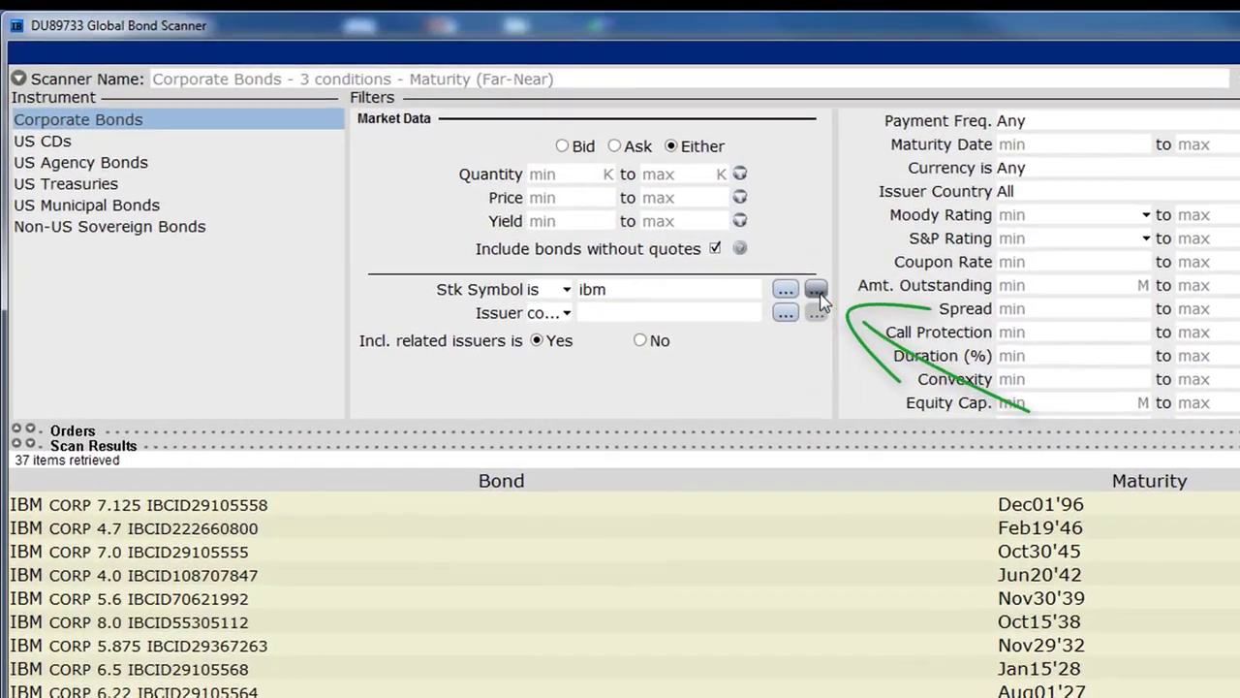
pyautogui.click(819, 293)
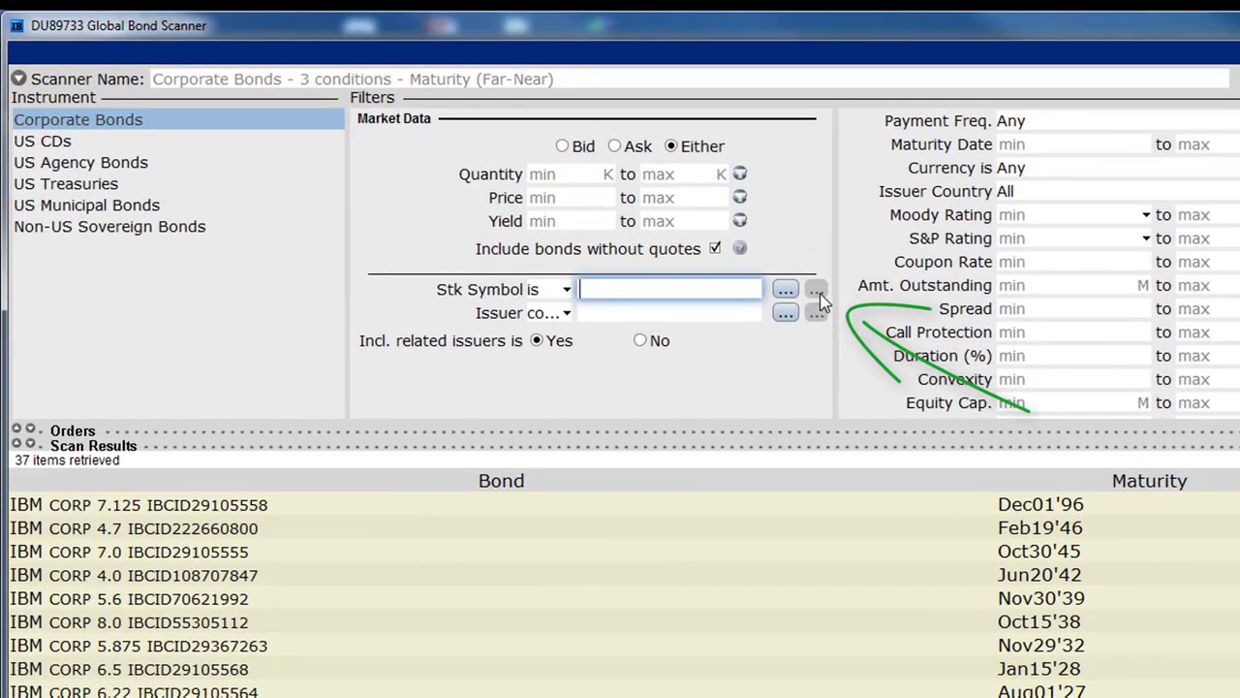
pyautogui.click(787, 292)
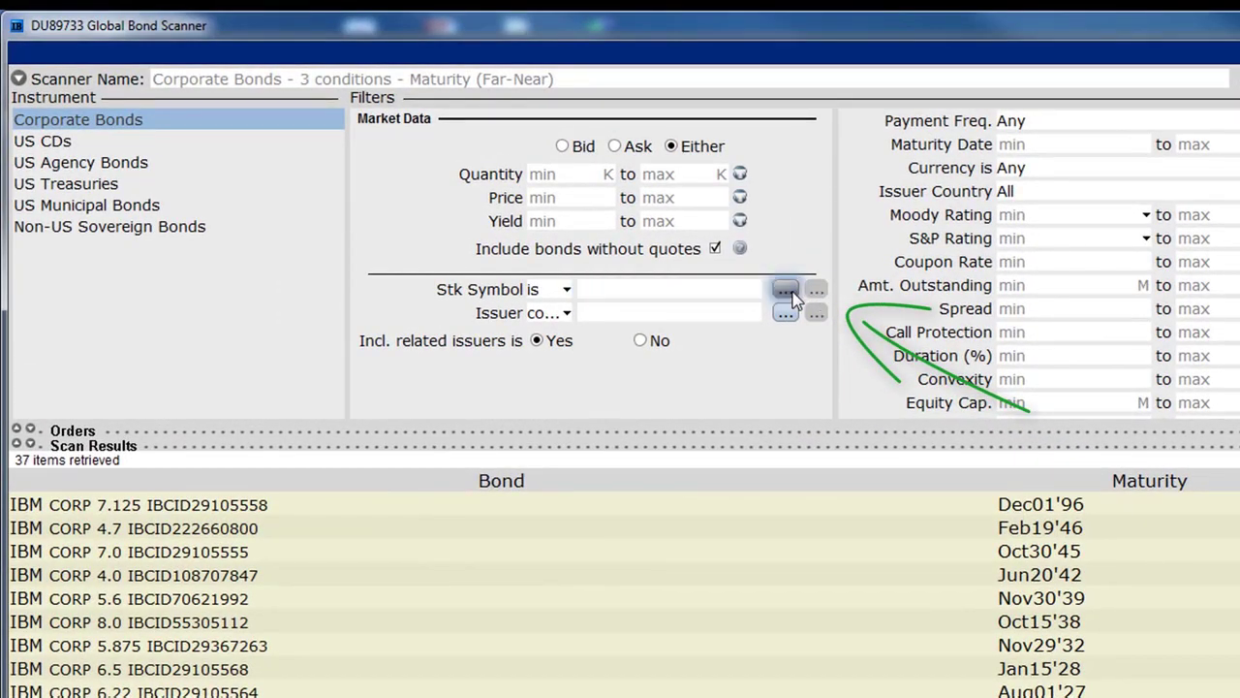
pyautogui.click(742, 291)
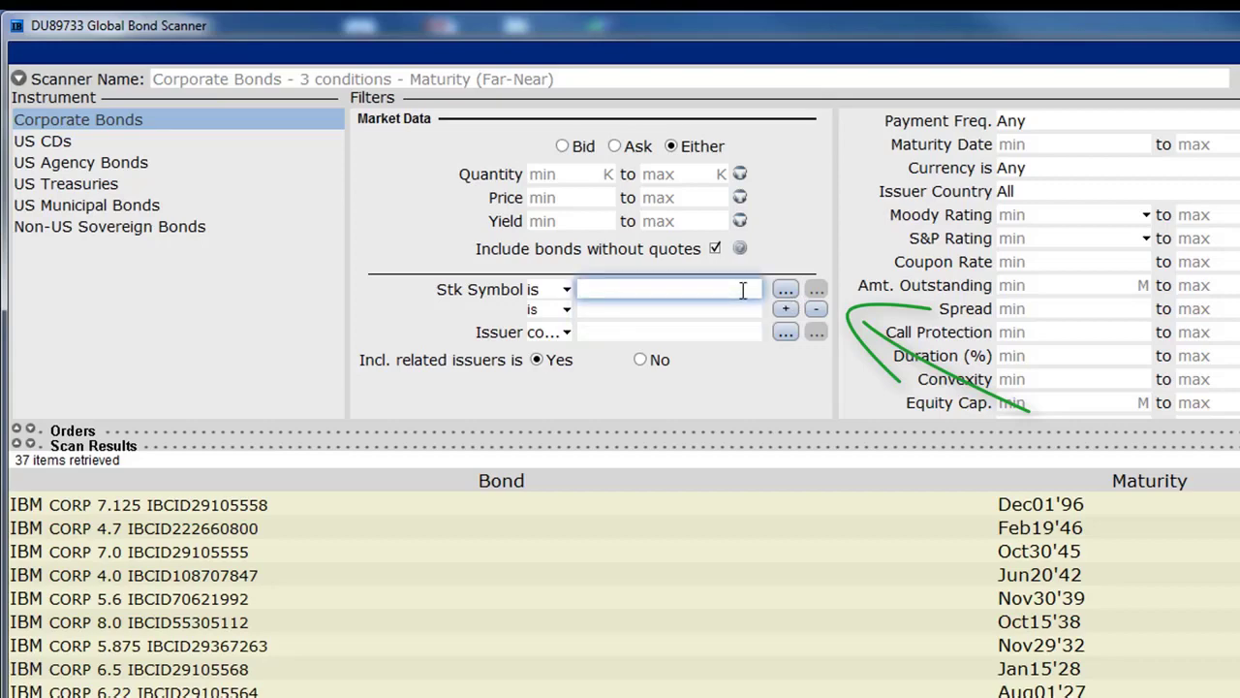
pyautogui.write('ibm')
pyautogui.click(711, 310)
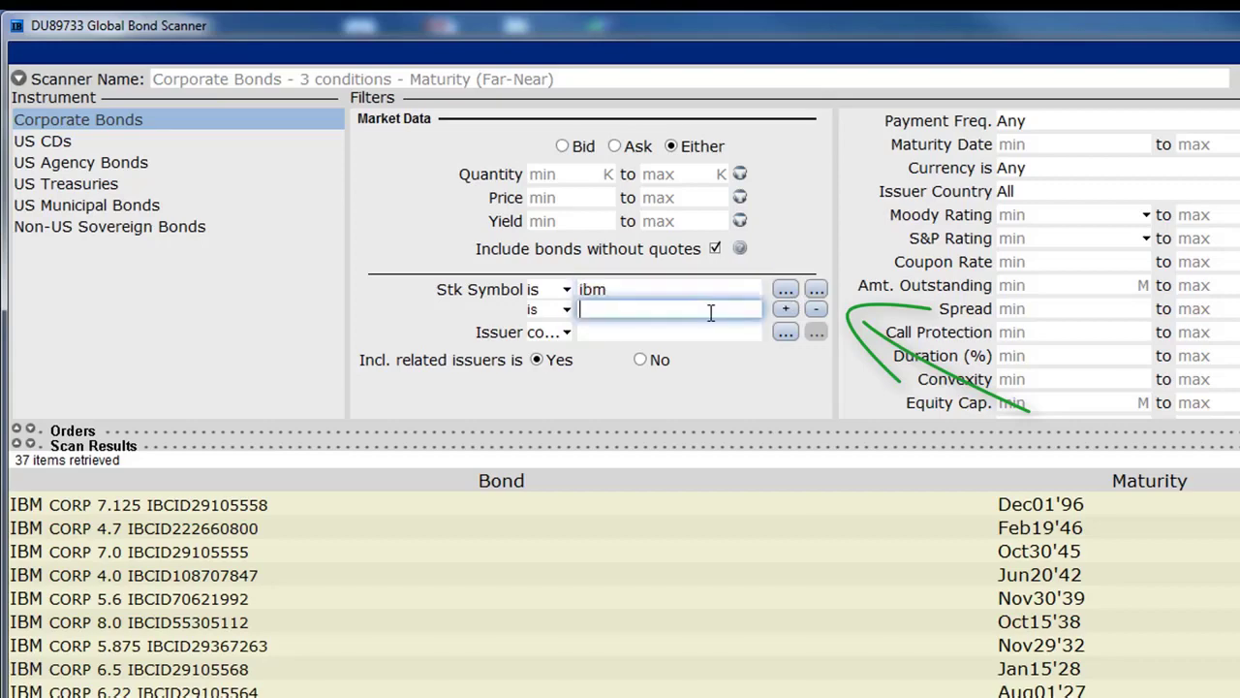
pyautogui.write('v')
pyautogui.press('Return')
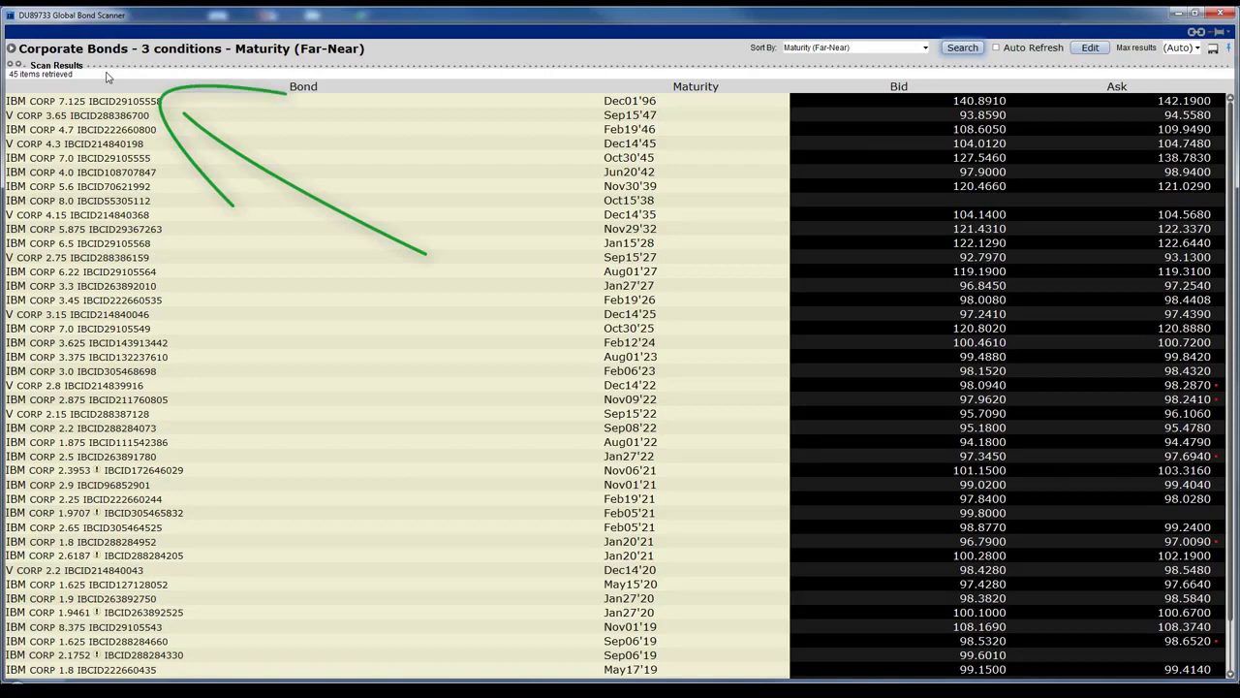
# Edit the scan to limit the maturity date range from 01/2028 to 12/2035
pyautogui.click(1088, 50)
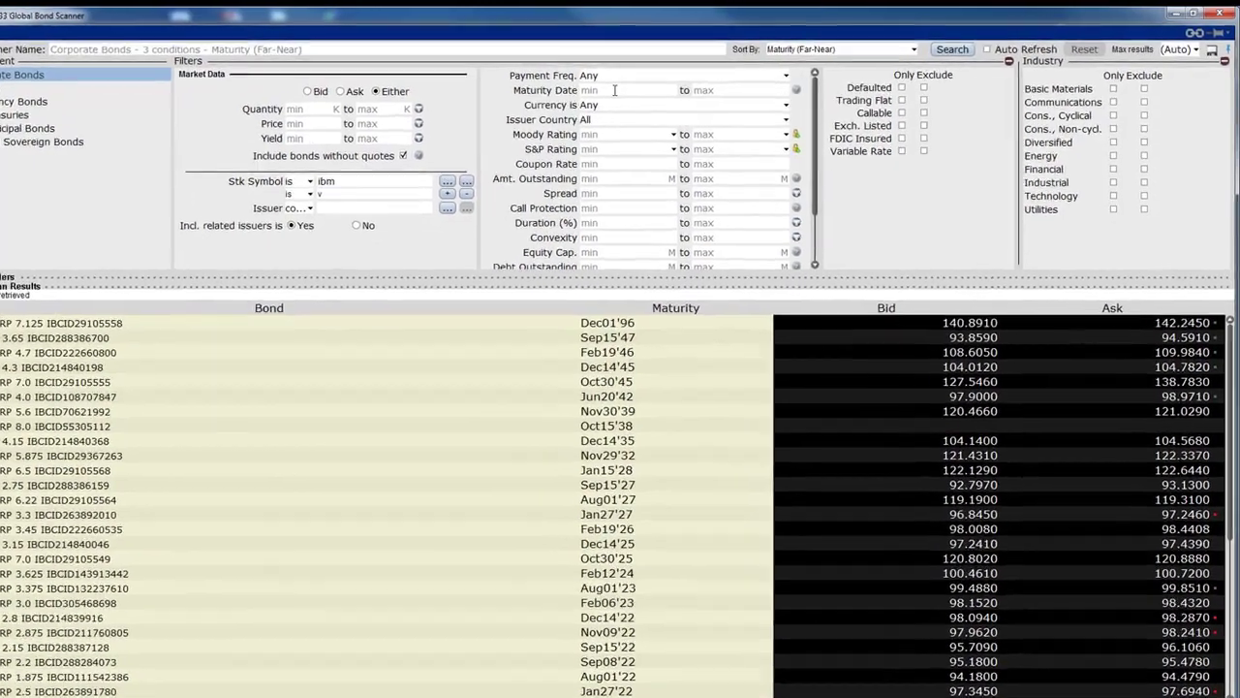
pyautogui.click(614, 91)
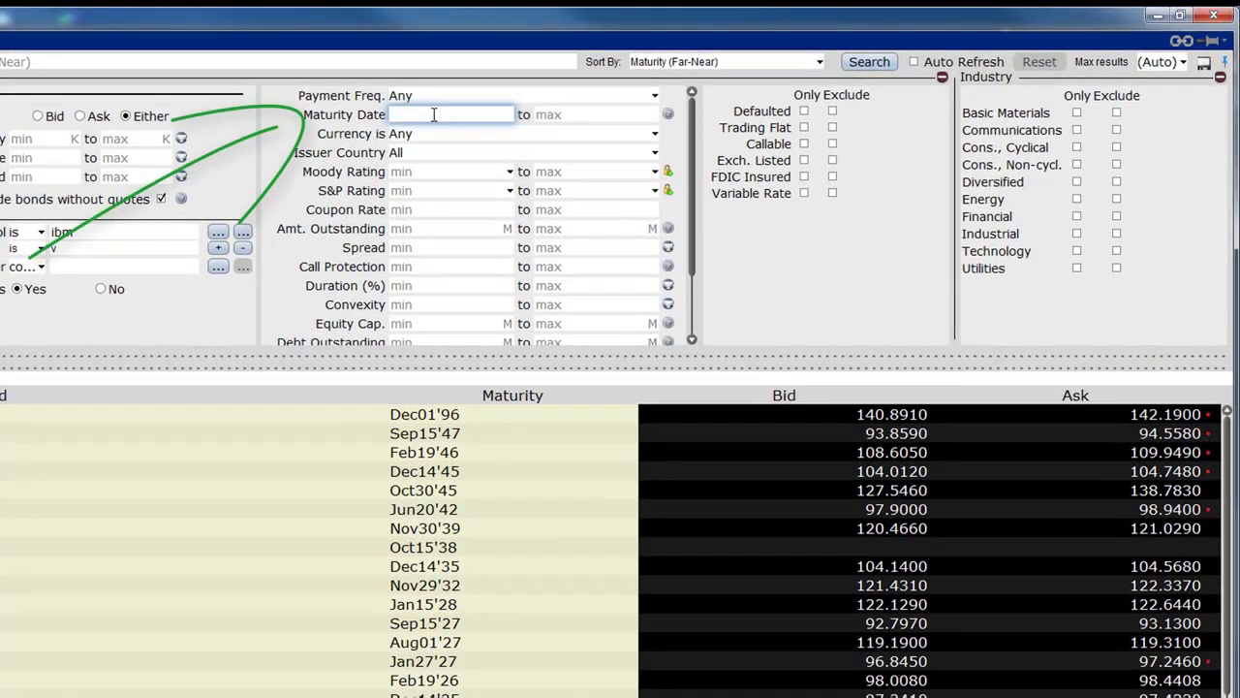
pyautogui.write('01')
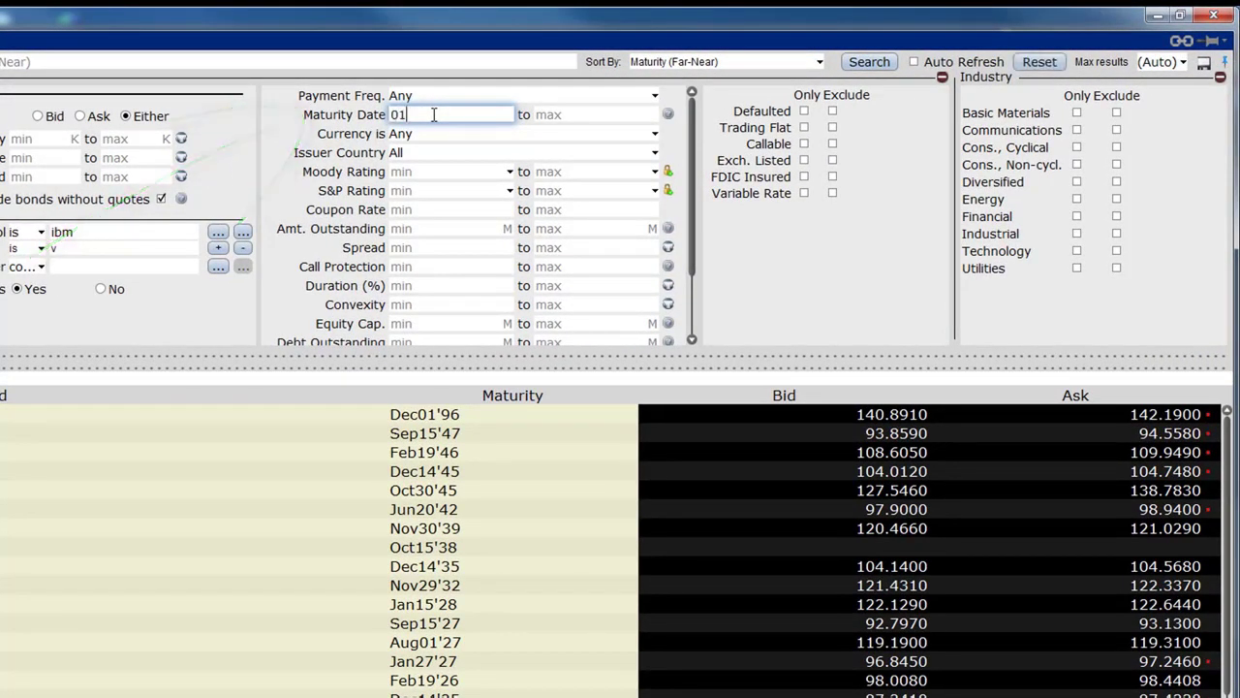
pyautogui.write('/2')
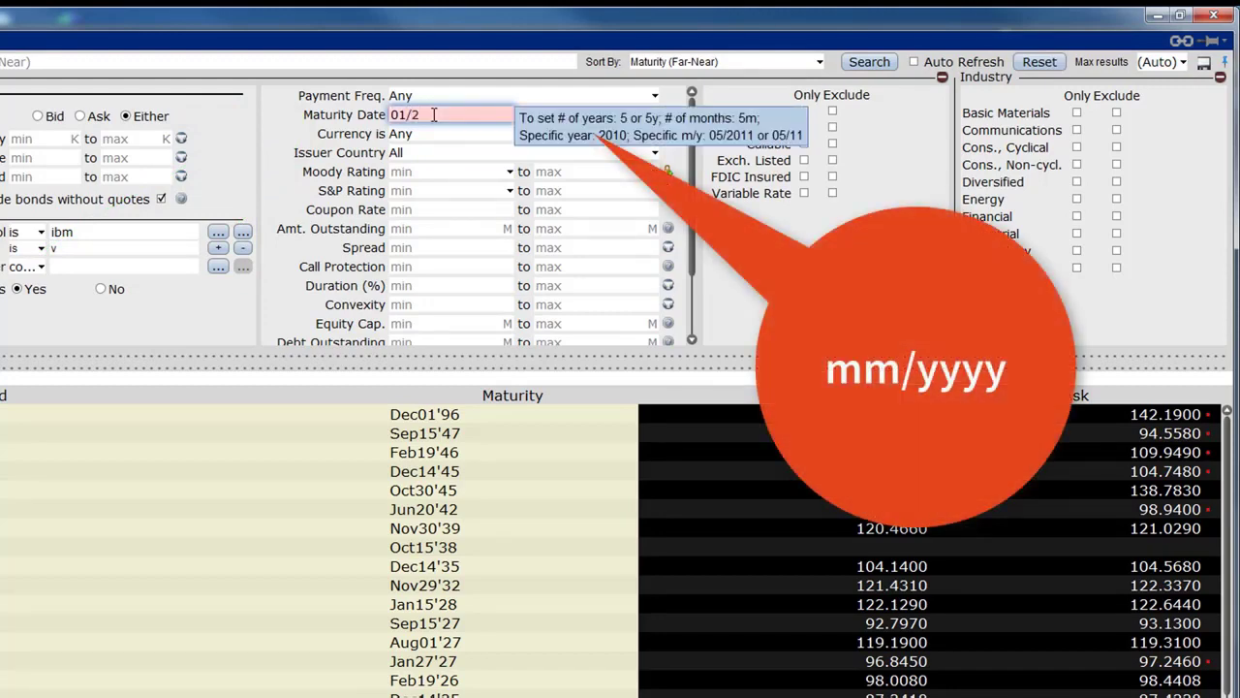
pyautogui.write('028')
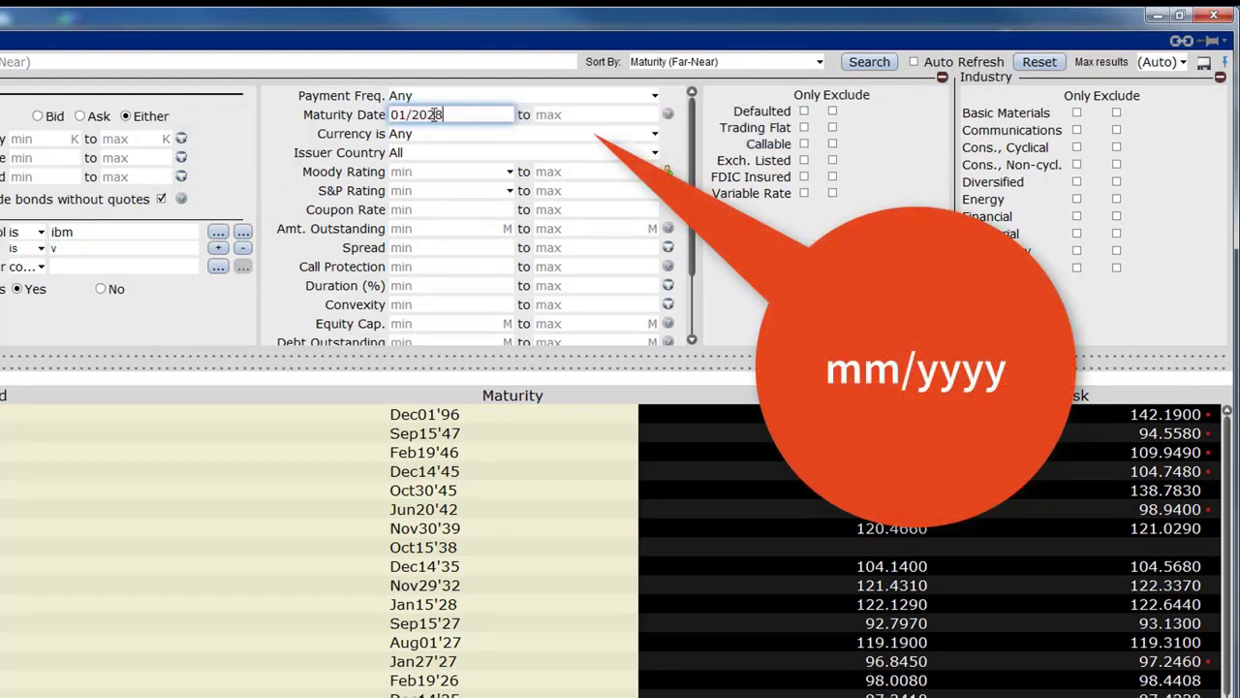
pyautogui.click(578, 115)
pyautogui.write('12/20')
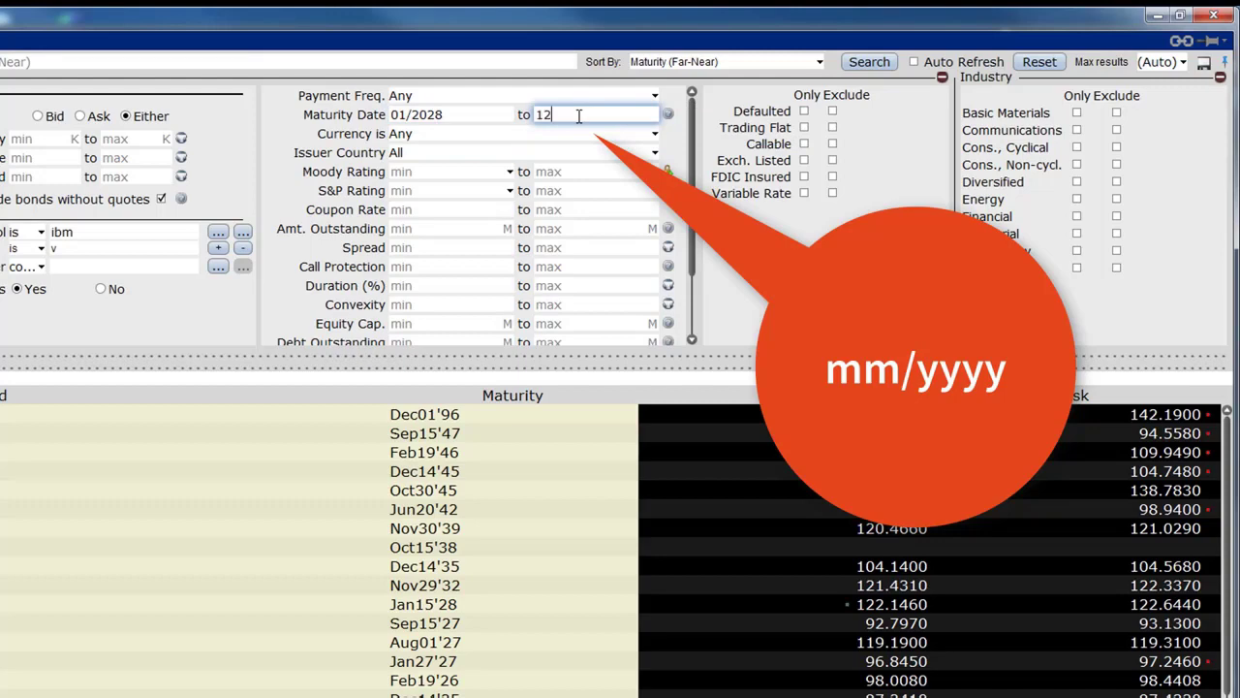
pyautogui.write('35')
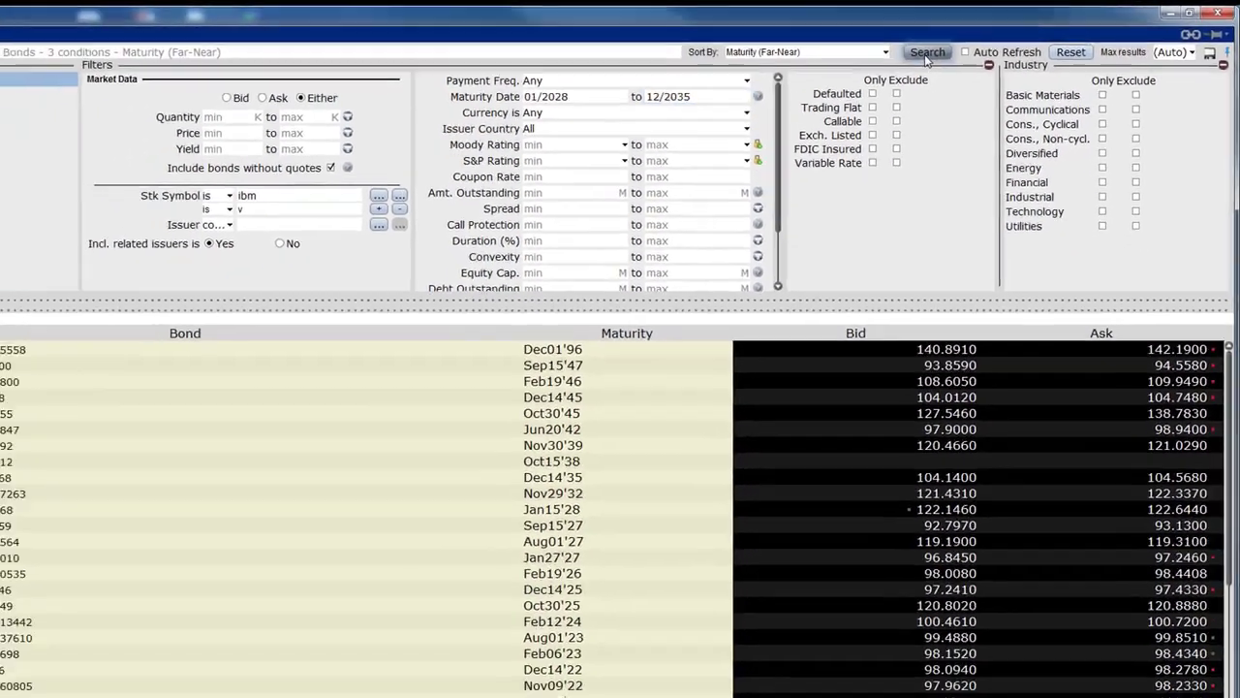
# Run the corporate bond search with the maturity date range applied
pyautogui.click(869, 61)
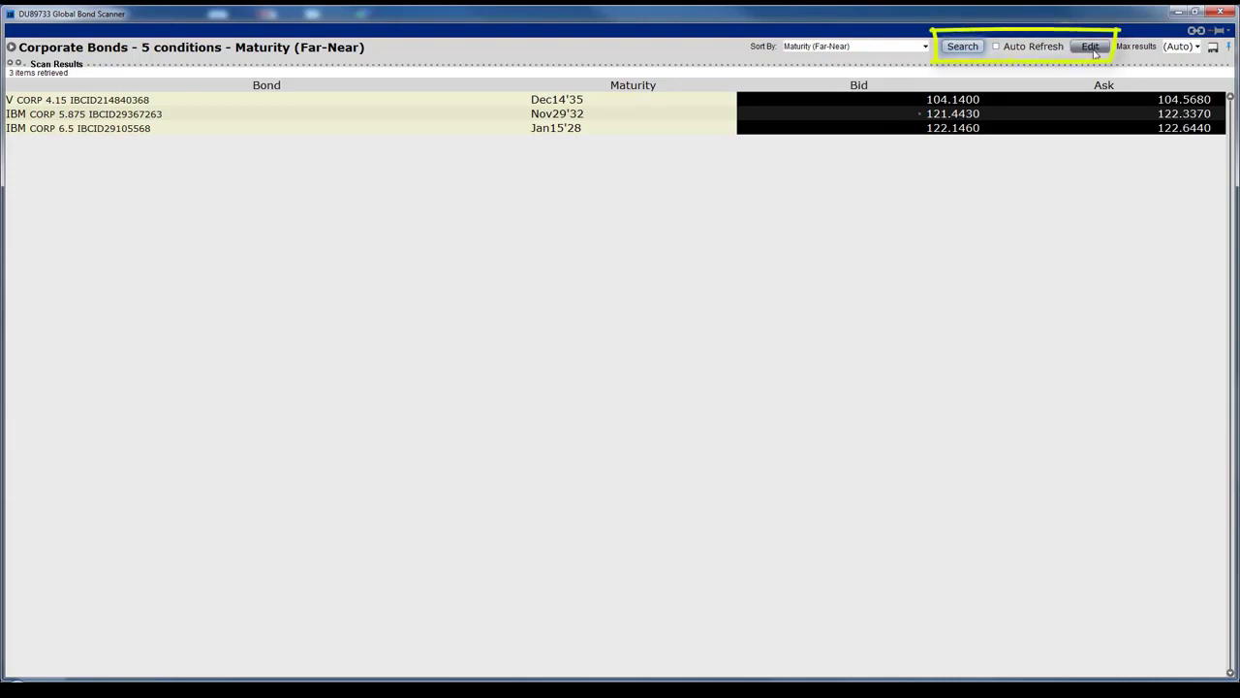
# Edit the scan to remove the stock symbols, set the coupon rate range from 4 to 7, and rerun the search
pyautogui.click(1091, 46)
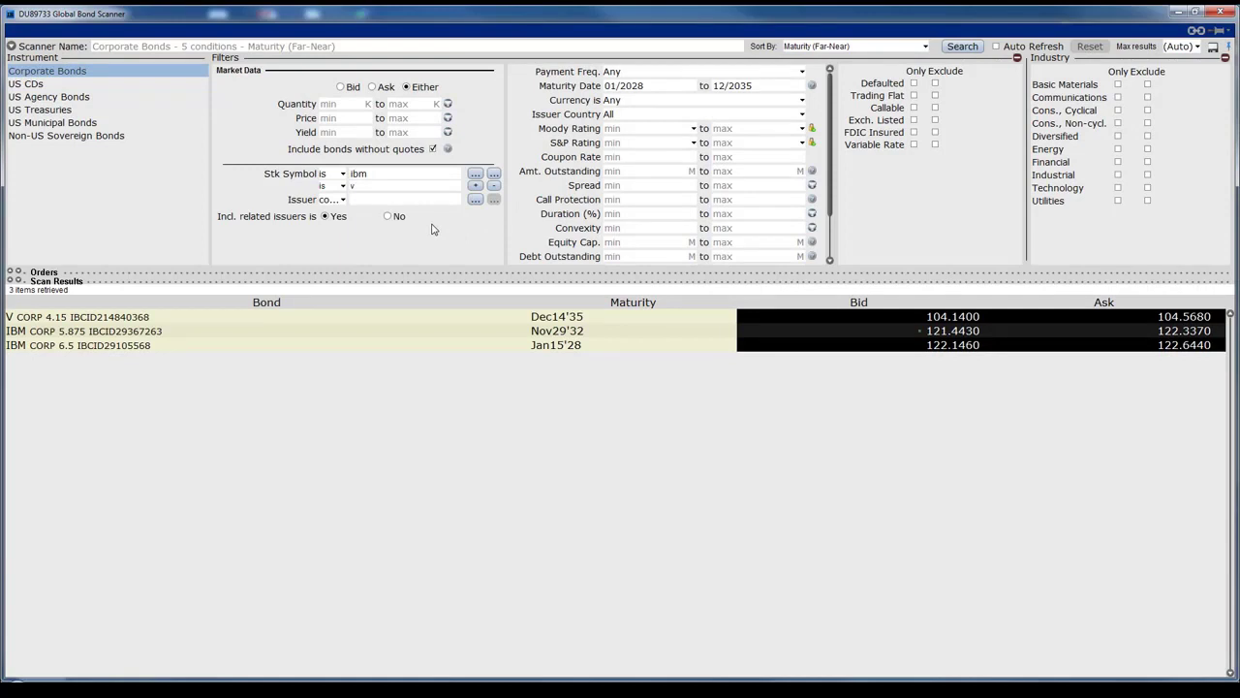
pyautogui.click(494, 184)
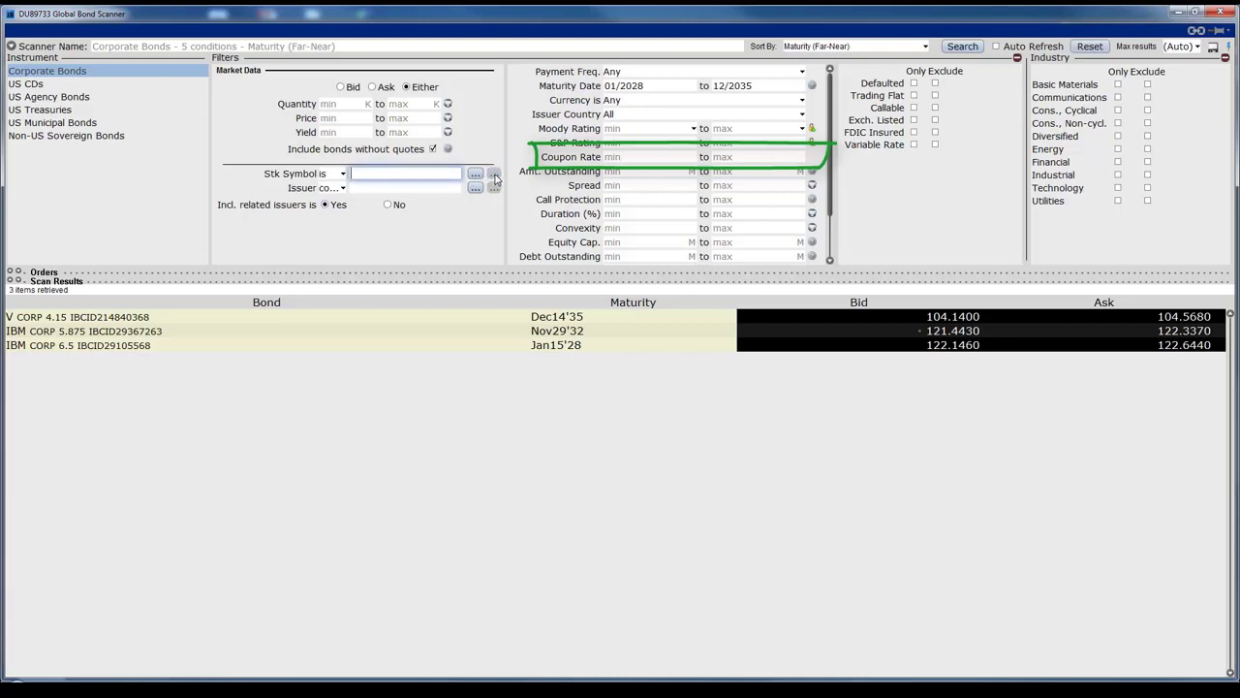
pyautogui.click(631, 156)
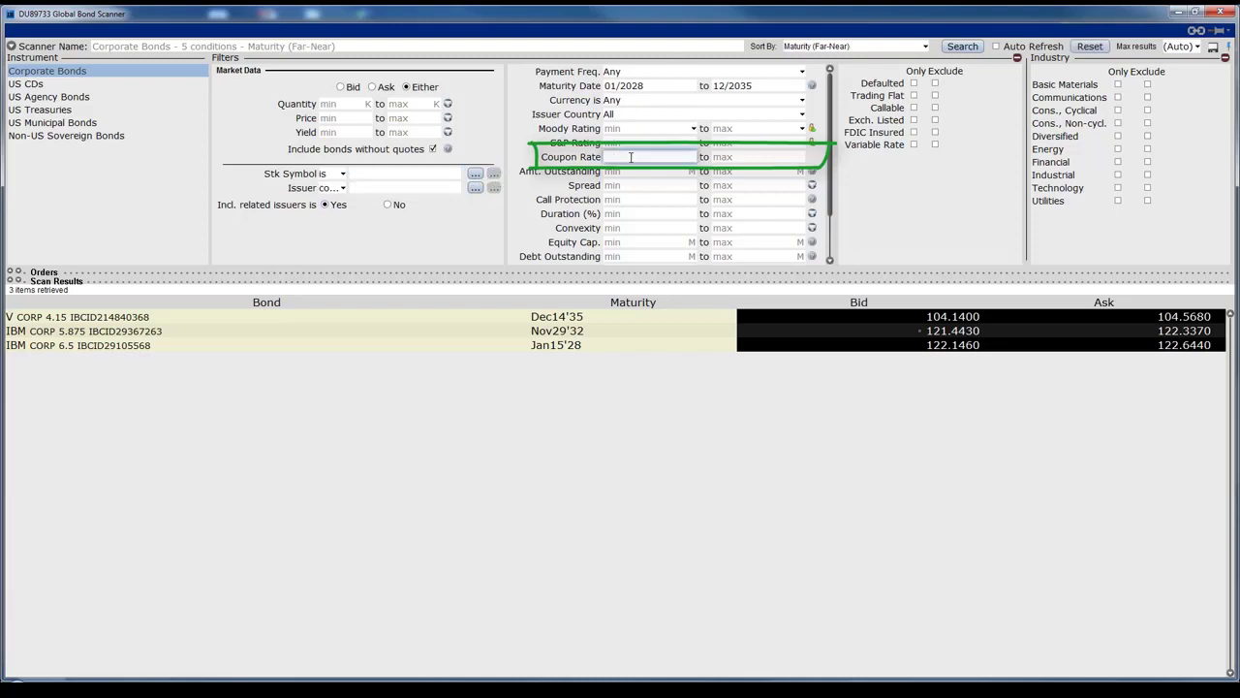
pyautogui.click(764, 156)
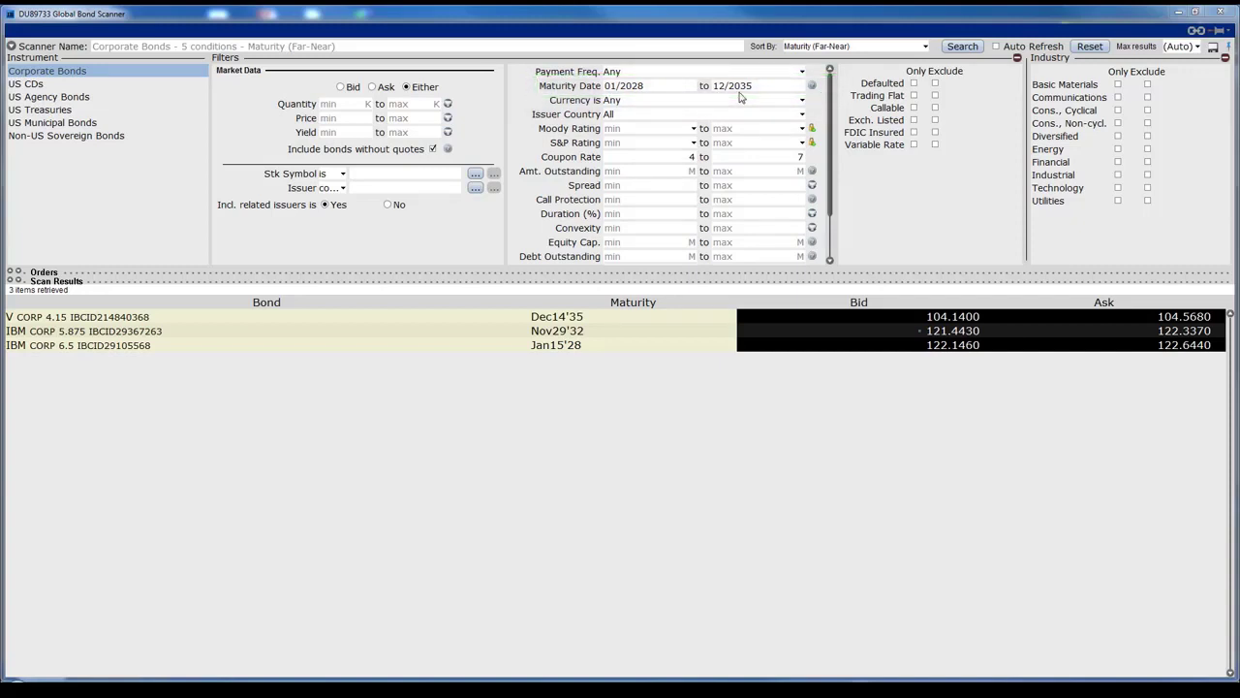
pyautogui.click(964, 50)
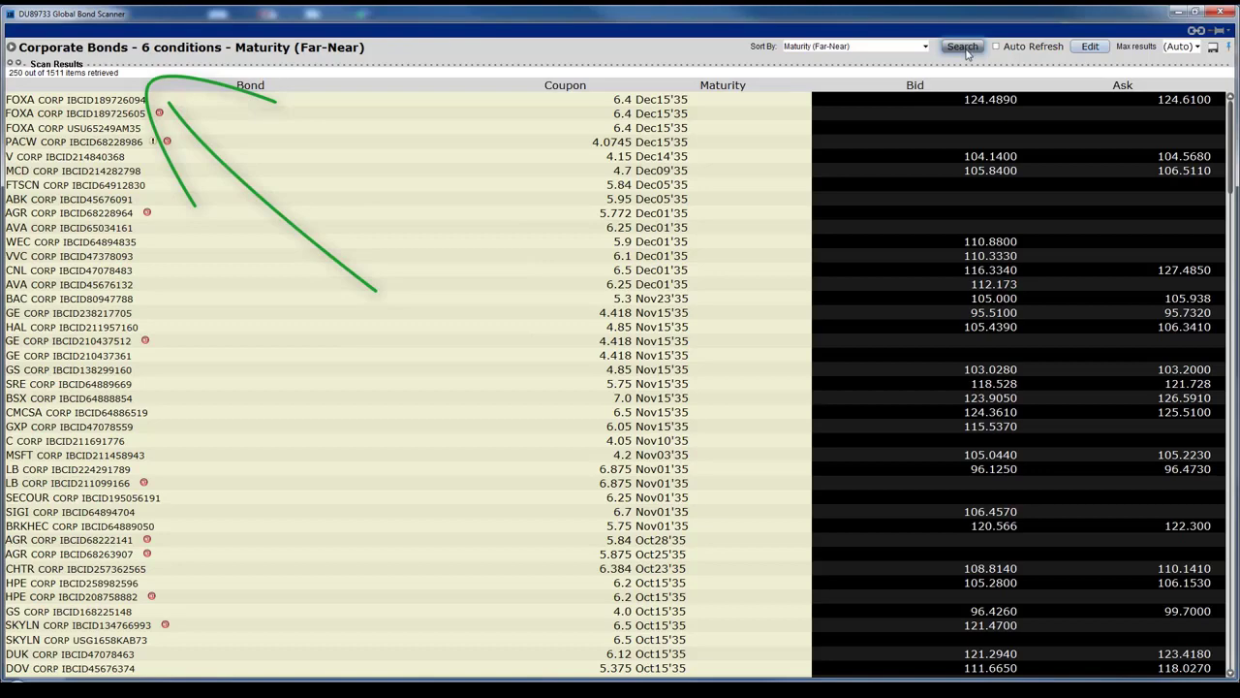
pyautogui.click(902, 49)
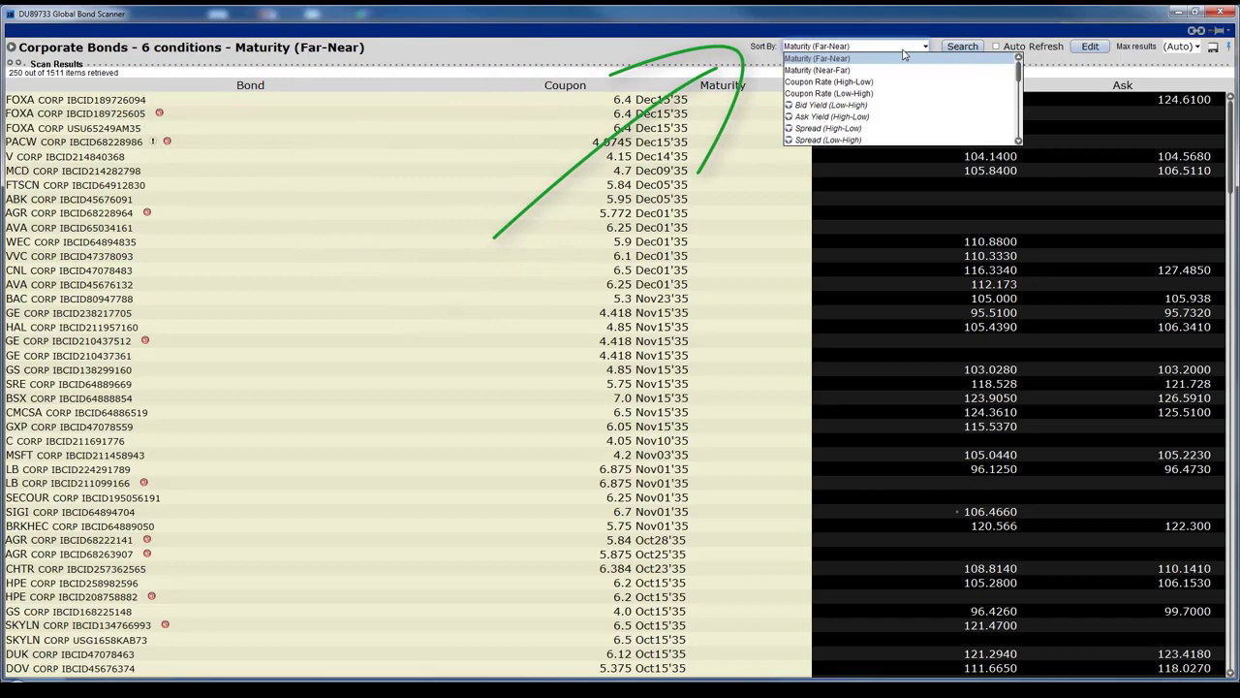
pyautogui.click(755, 61)
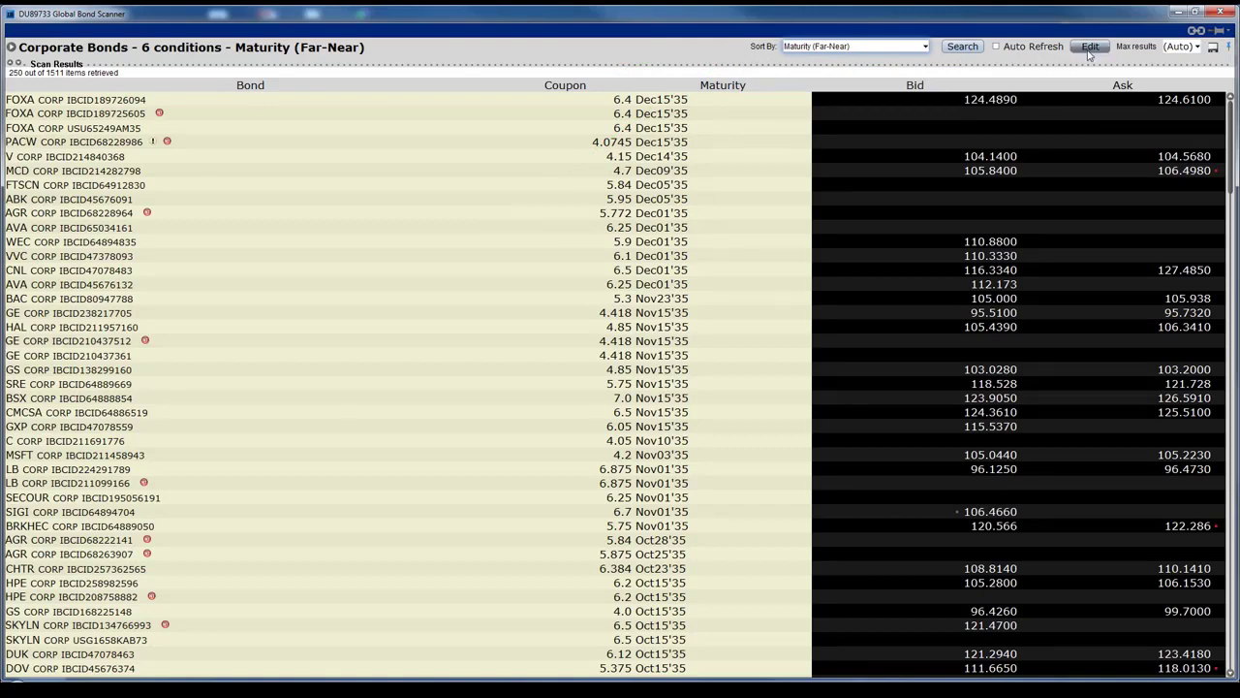
# Edit the scan to limit the S&P rating from A to AAA and rerun the search
pyautogui.click(1088, 50)
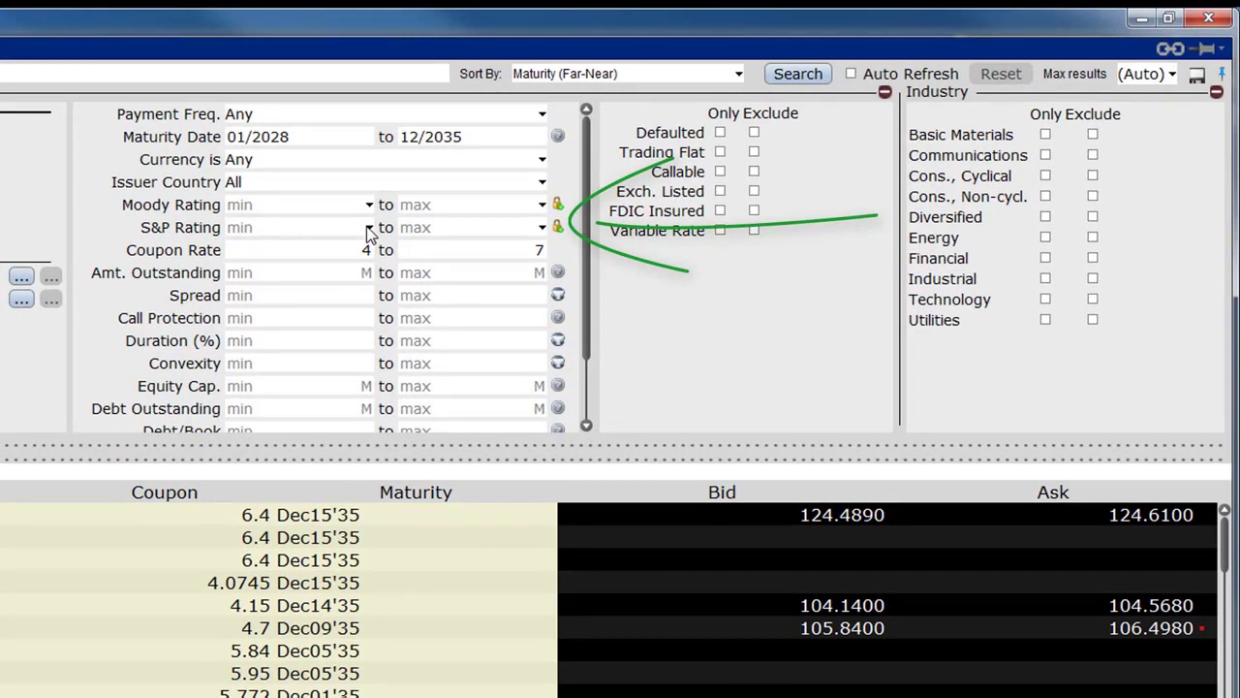
pyautogui.click(369, 229)
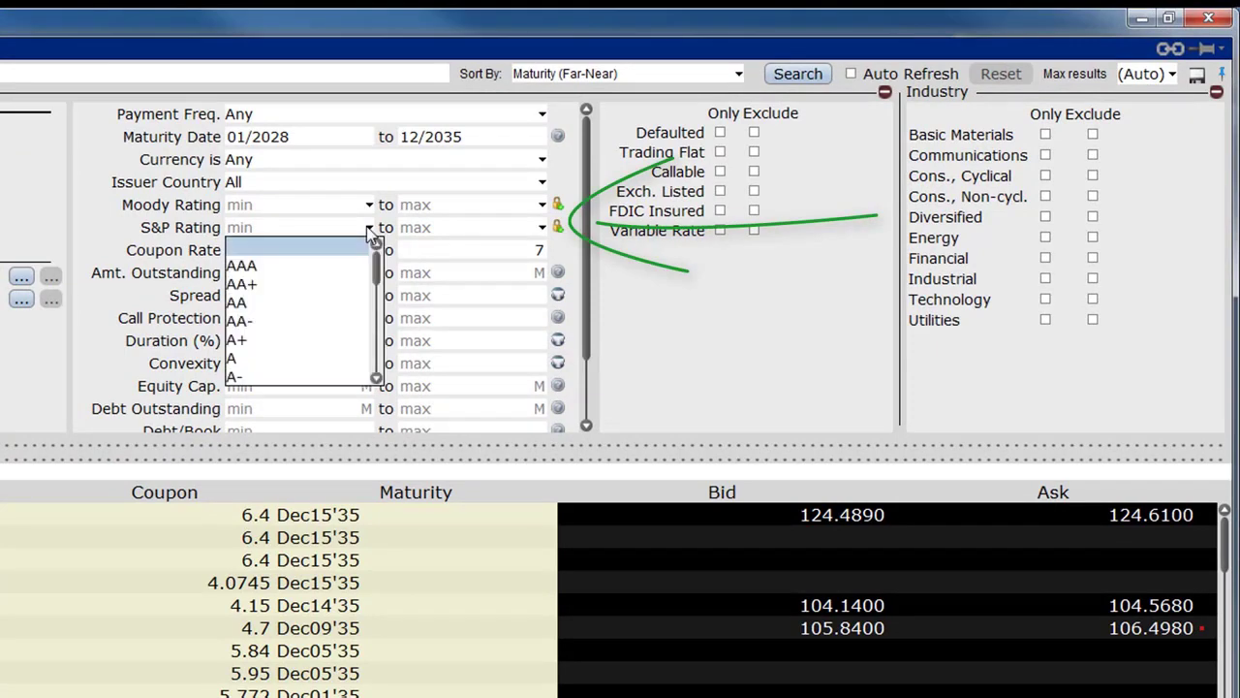
pyautogui.click(326, 359)
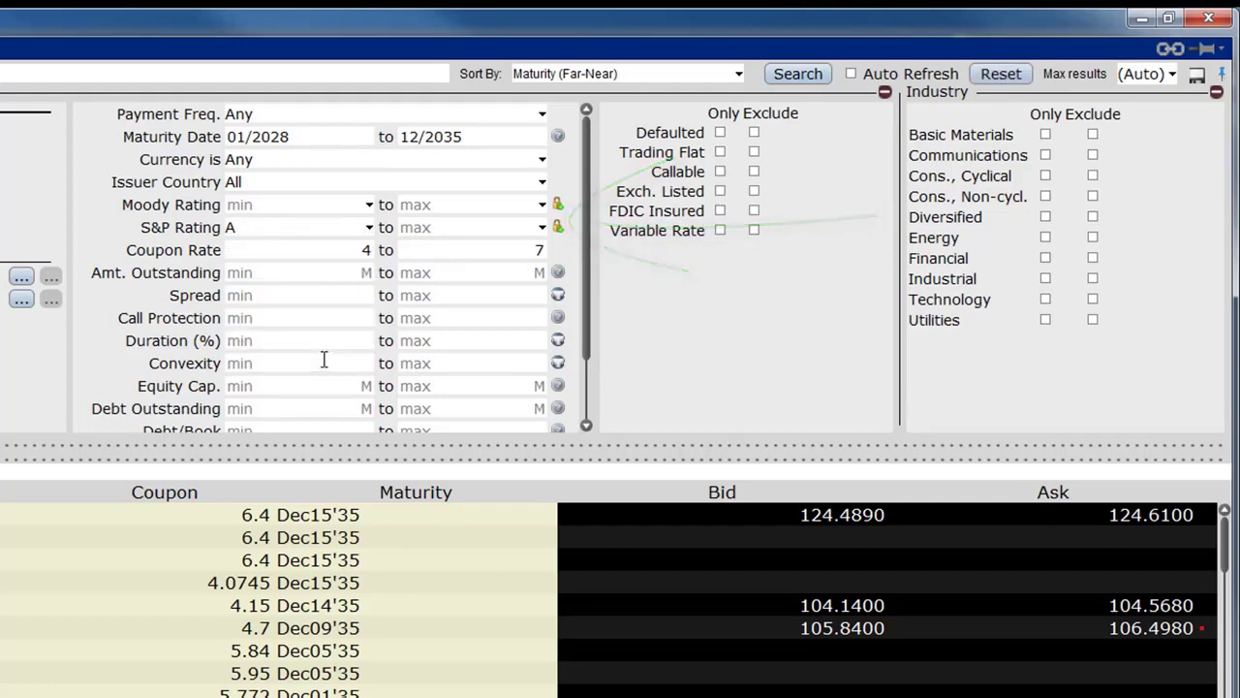
pyautogui.click(449, 228)
pyautogui.click(443, 262)
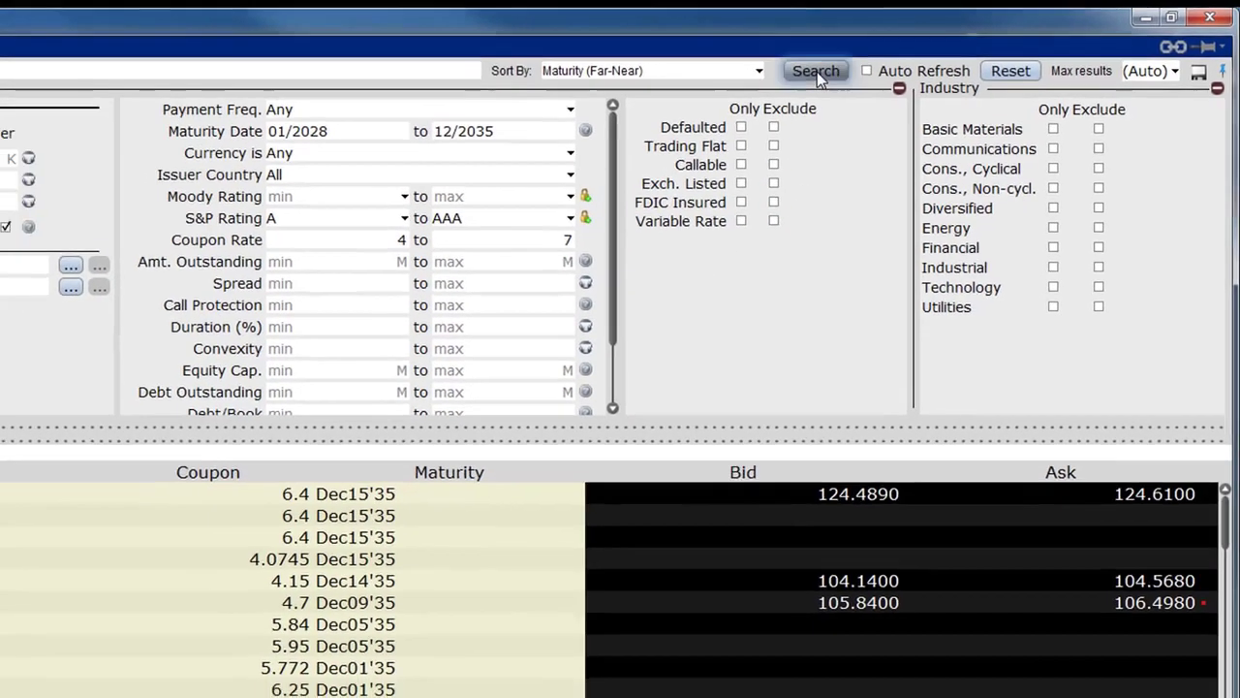
pyautogui.click(797, 75)
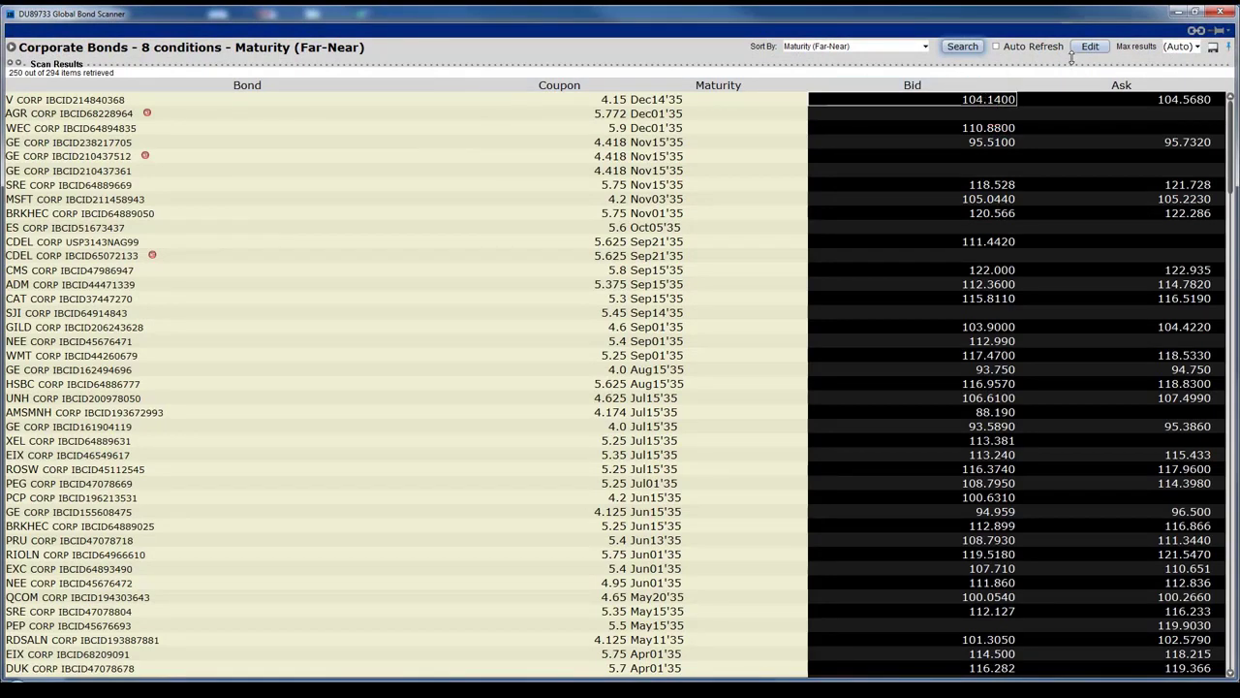
# Edit the scan and try the industry filters with only Energy included and Utilities excluded
pyautogui.click(1090, 51)
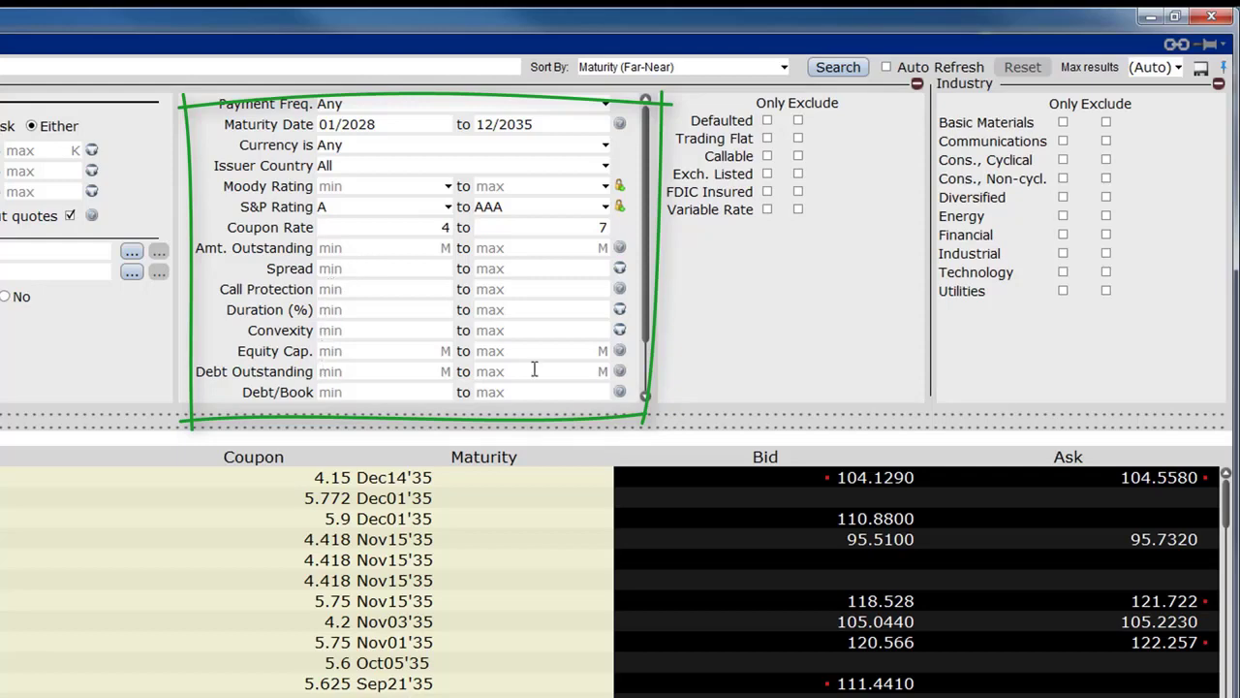
pyautogui.moveTo(643, 328); pyautogui.dragTo(647, 395)
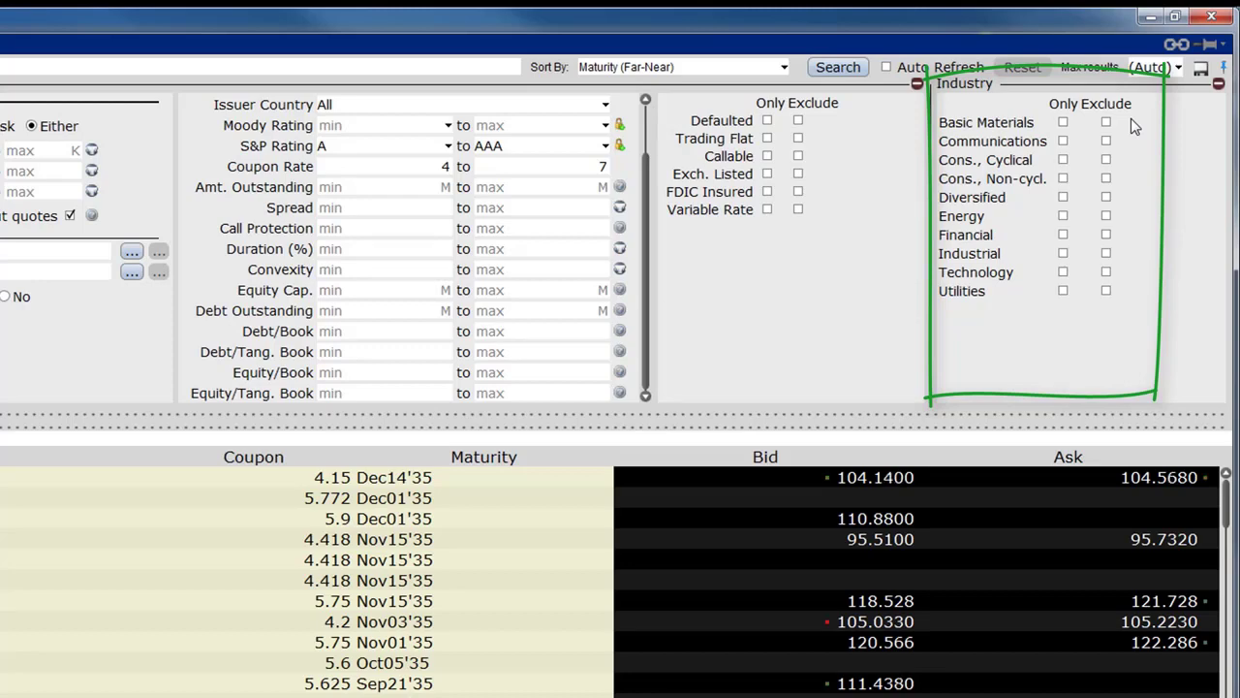
pyautogui.click(1062, 216)
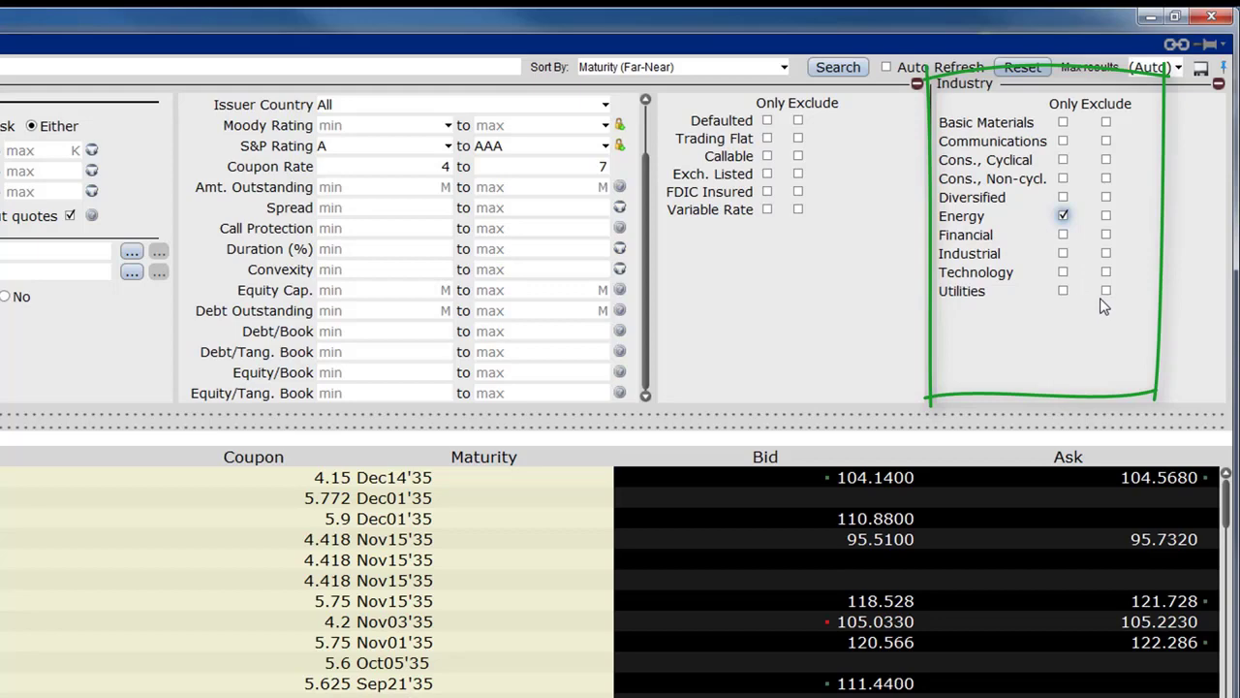
pyautogui.click(1105, 291)
pyautogui.click(1107, 293)
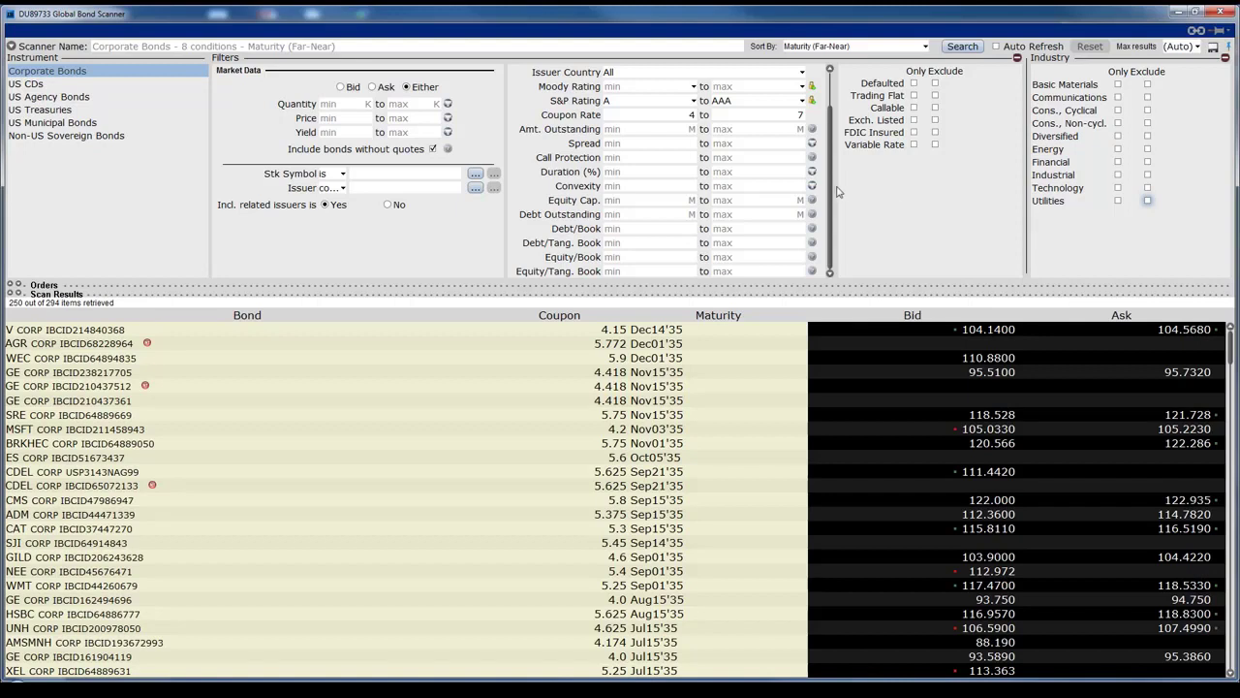
# Try the Energy-only industry filter on the corporate bond scan and collapse the additional filters section
pyautogui.scroll(2, 831, 170)
pyautogui.scroll(1, 831, 171)
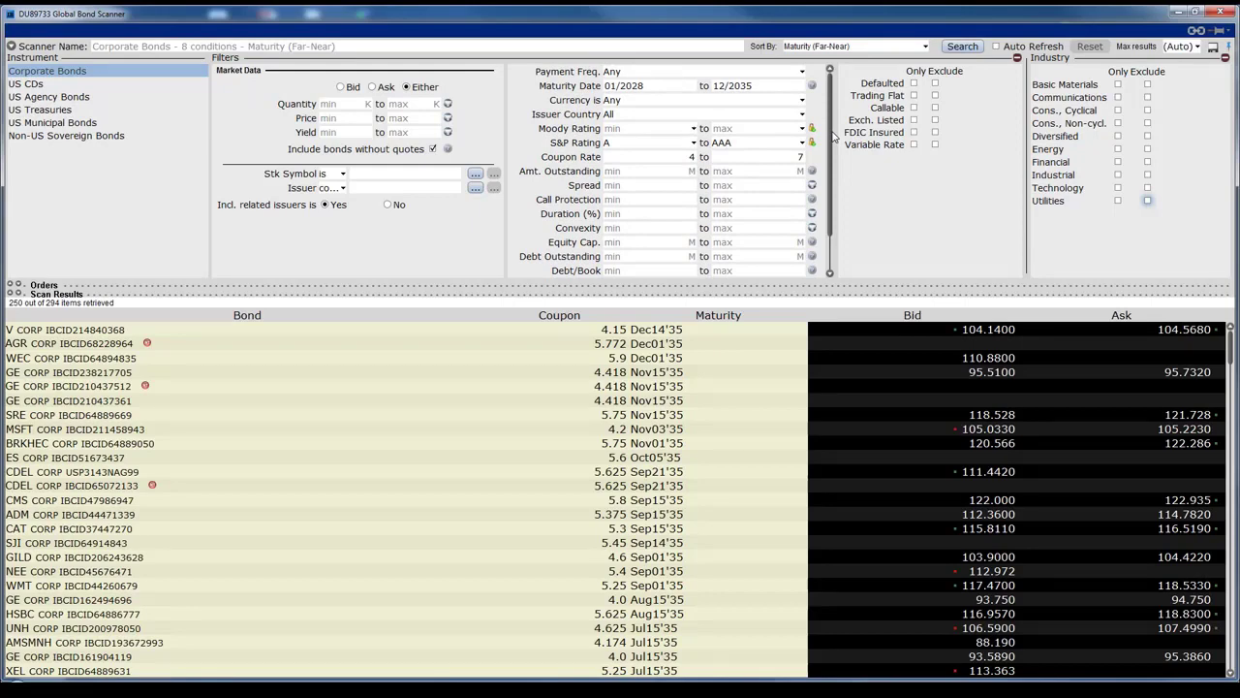
pyautogui.click(837, 50)
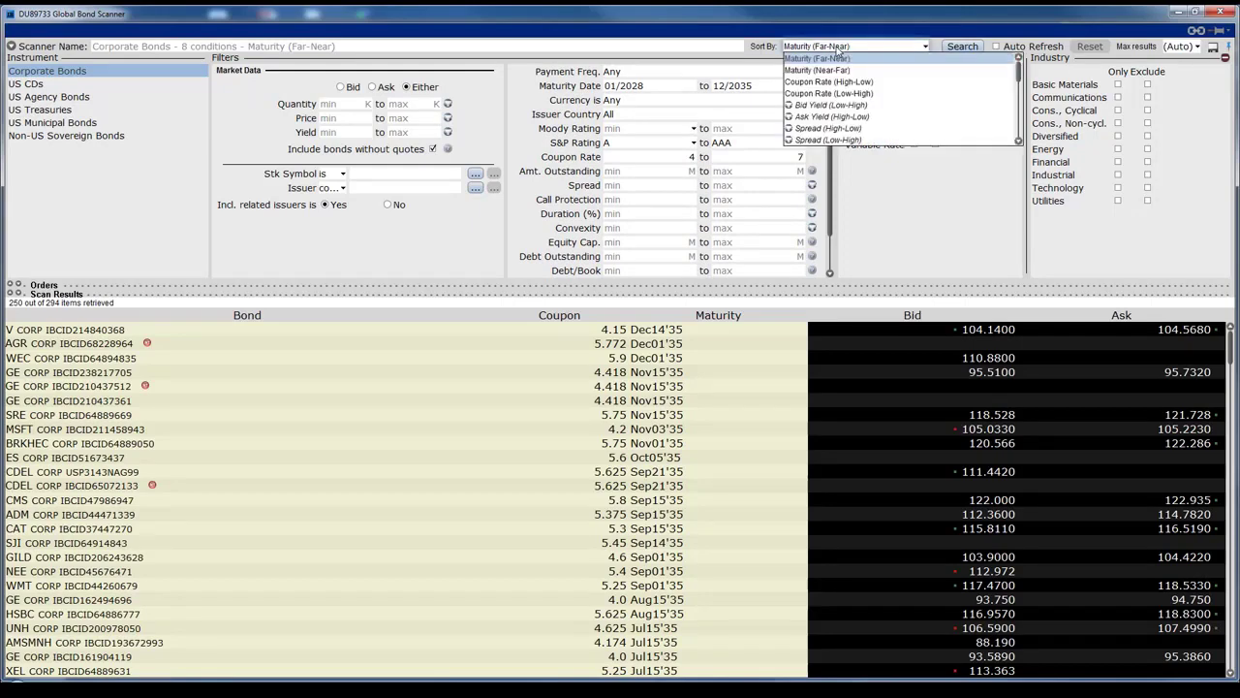
pyautogui.click(837, 50)
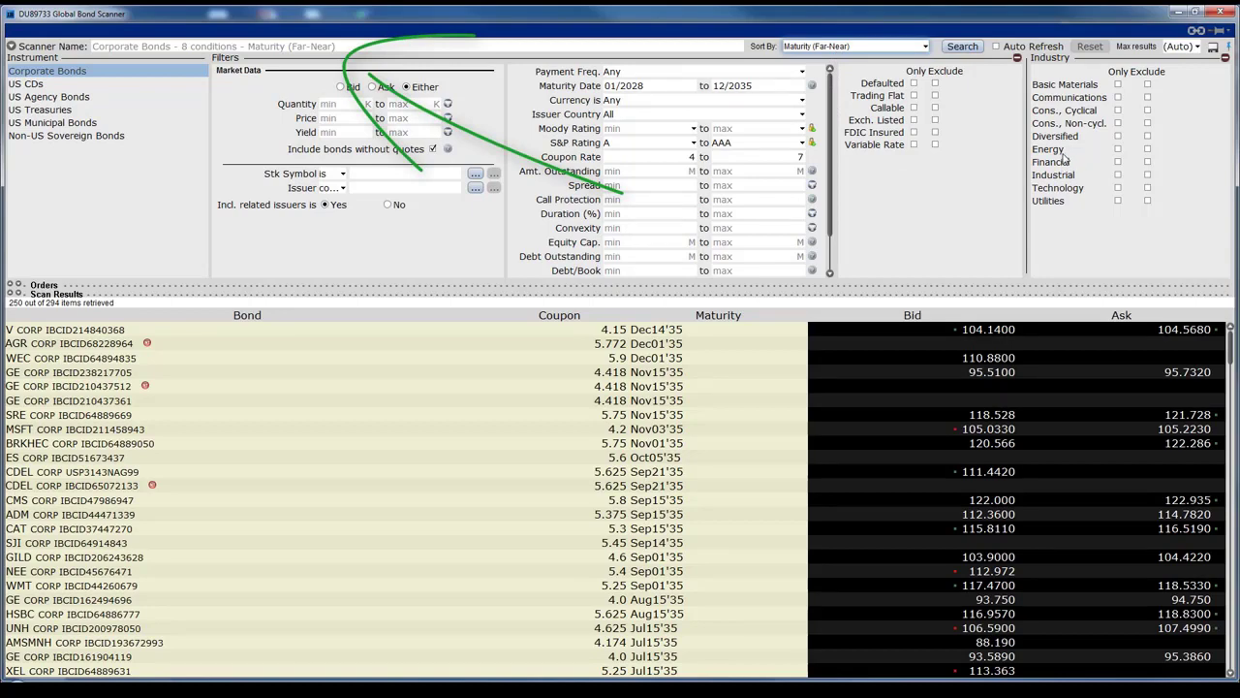
pyautogui.click(1118, 148)
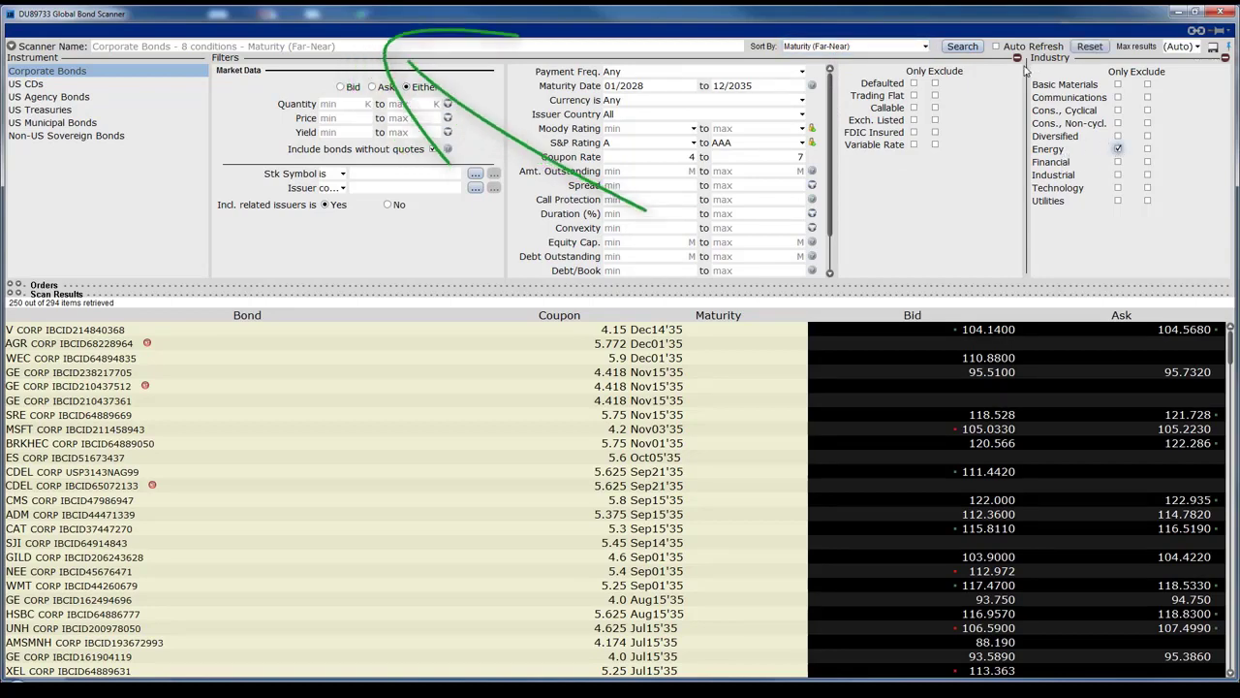
pyautogui.click(1118, 149)
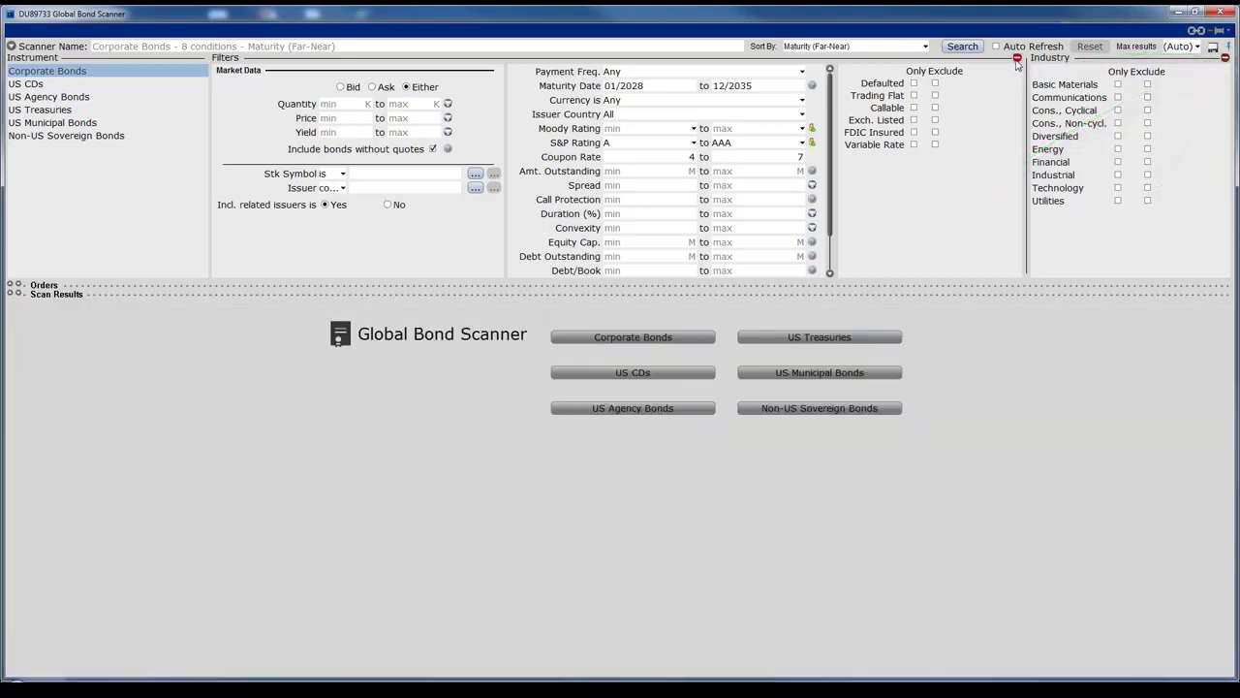
pyautogui.click(1016, 59)
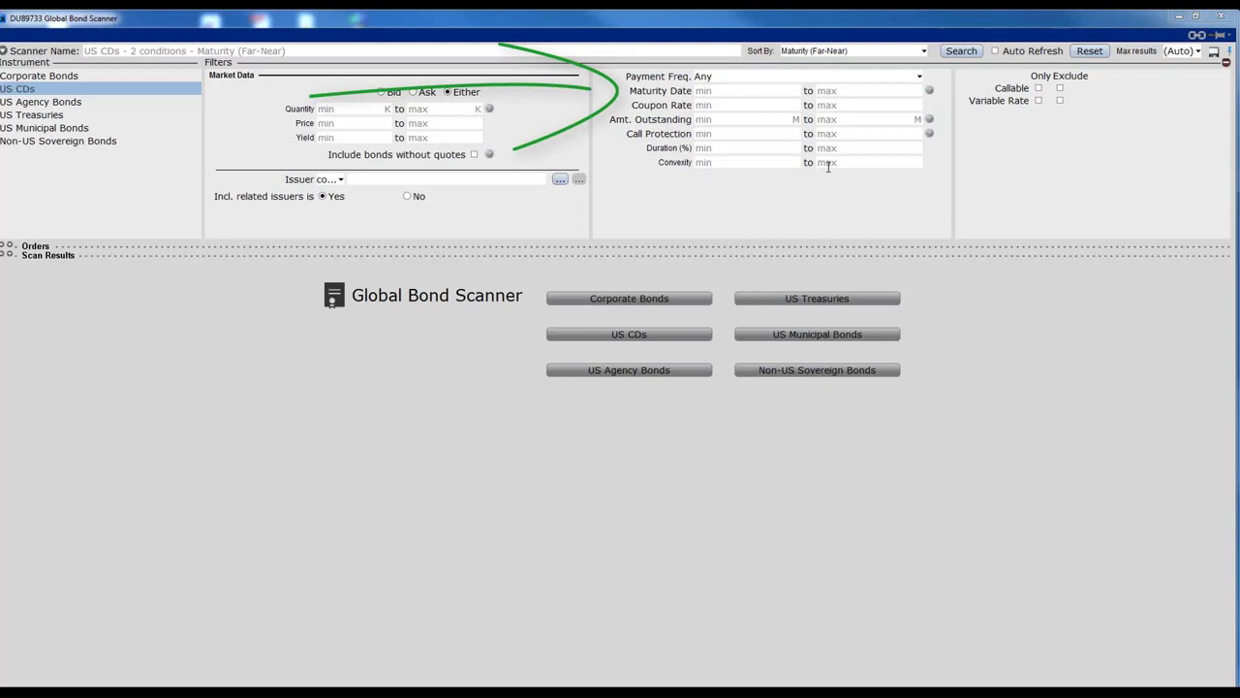
# Set the US CDs maturity date range from 10/2020 to 12/2060 and run the search
pyautogui.click(730, 89)
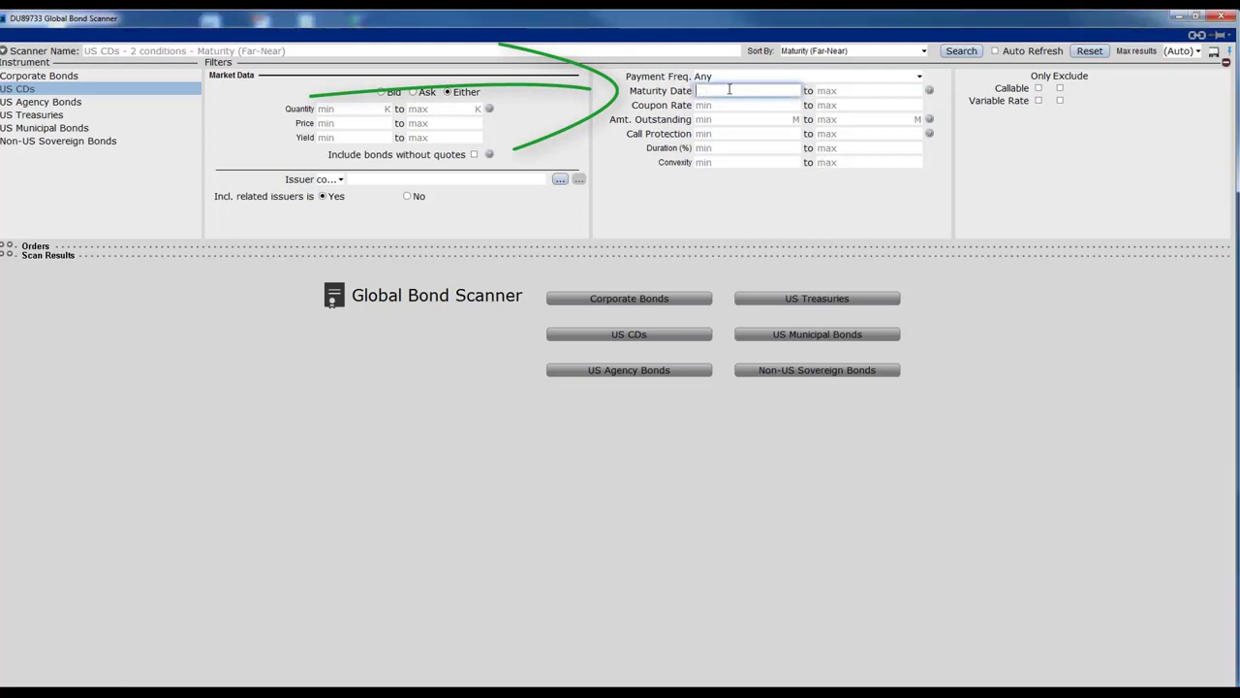
pyautogui.write('10/')
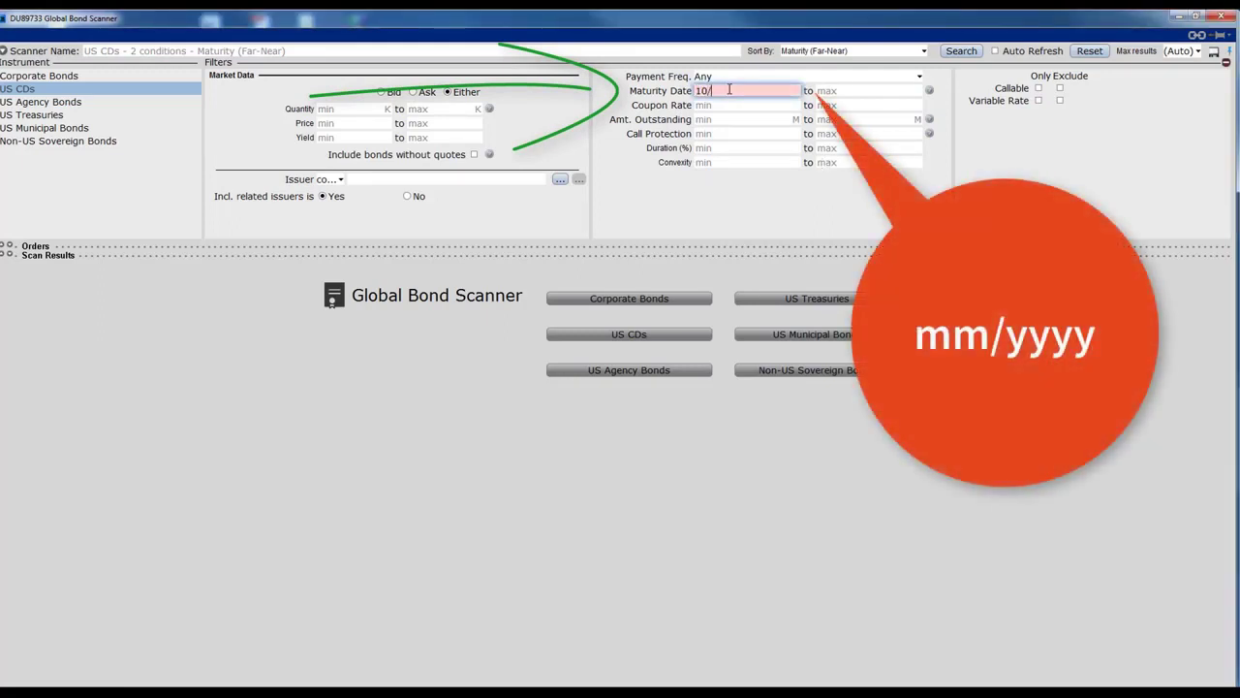
pyautogui.write('2020')
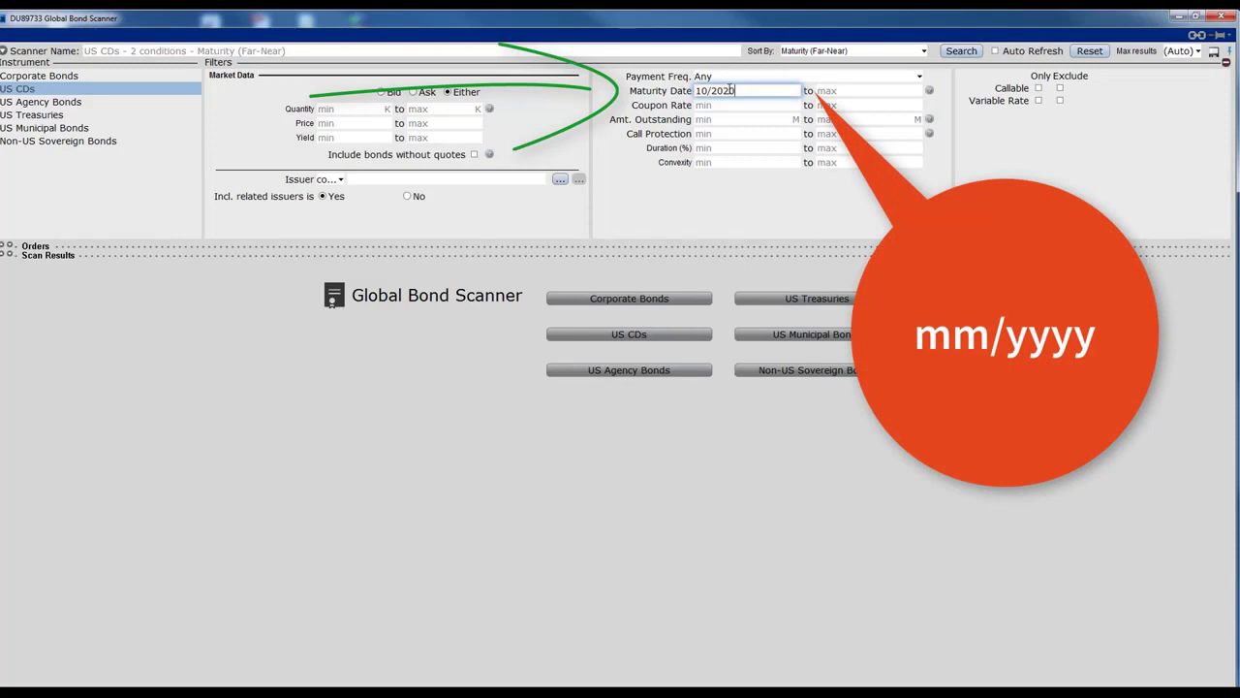
pyautogui.press('Tab')
pyautogui.write('1')
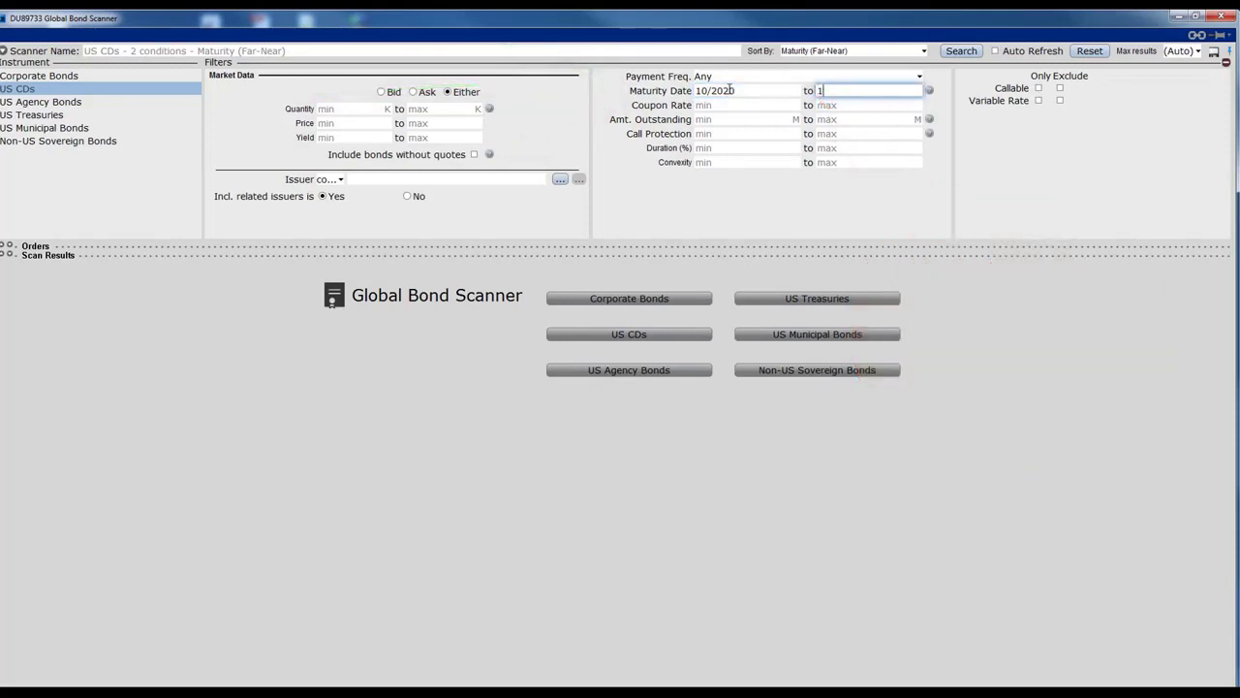
pyautogui.write('2/2060')
pyautogui.click(955, 51)
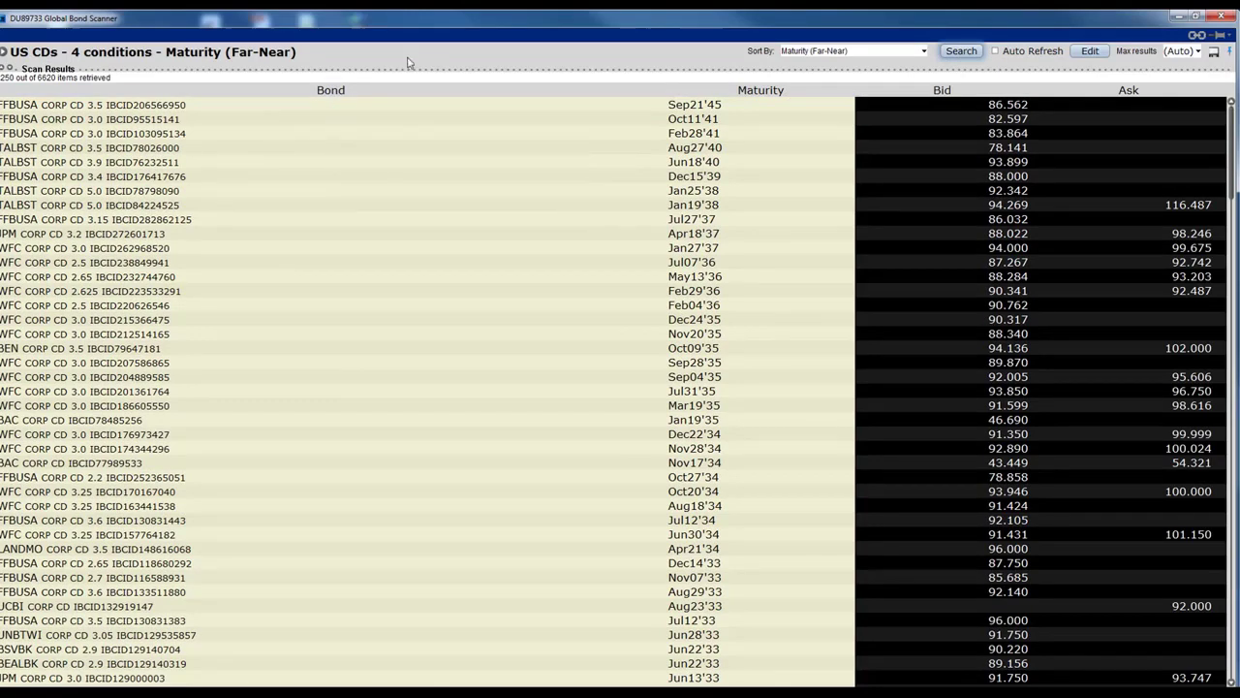
# Edit the US CDs scan and enter wfc as the issuer filter
pyautogui.click(924, 52)
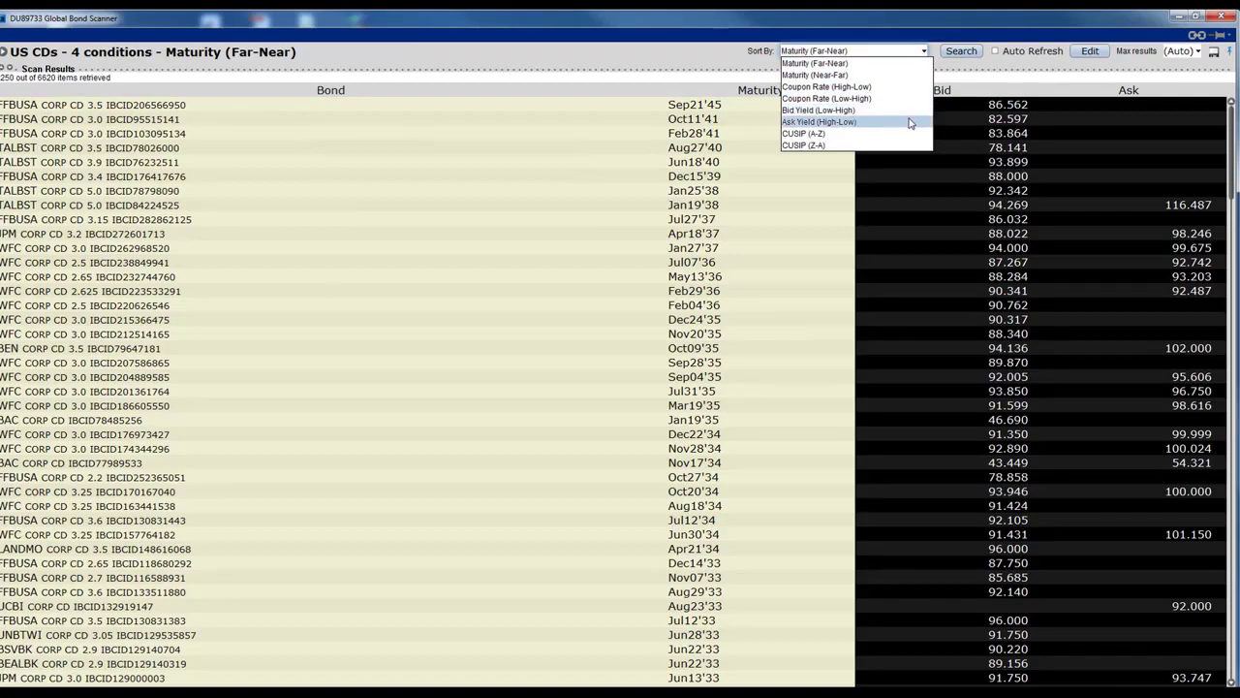
pyautogui.click(1093, 53)
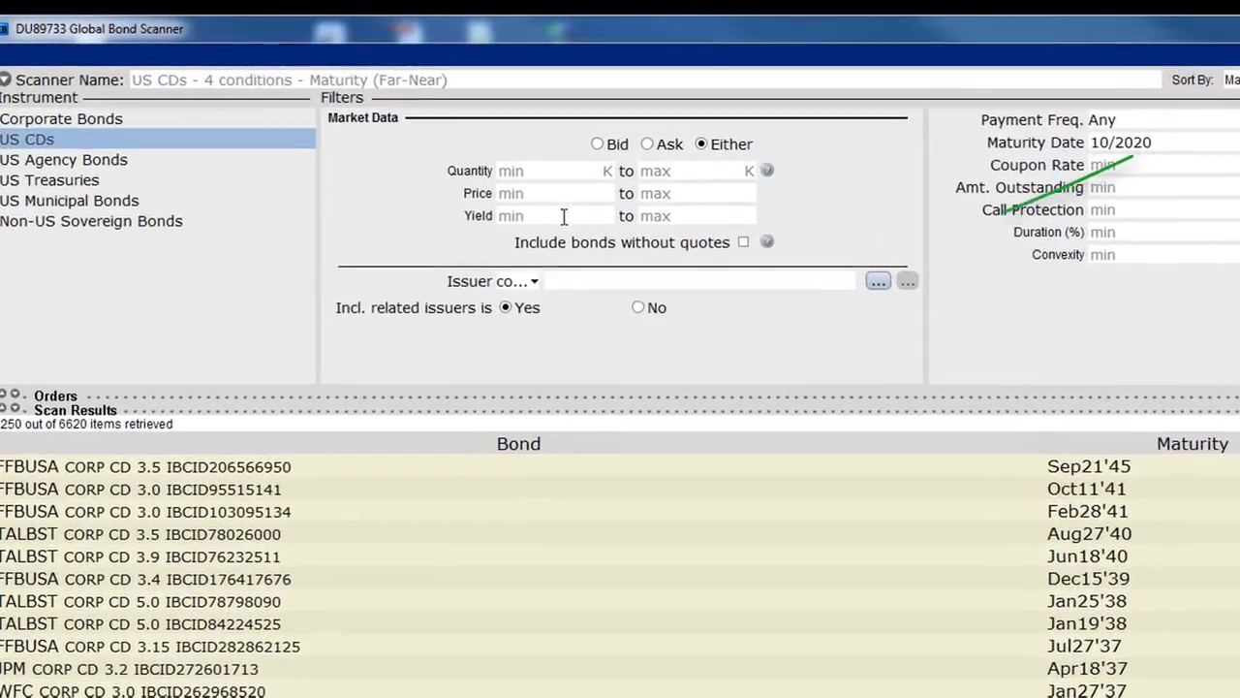
pyautogui.click(575, 280)
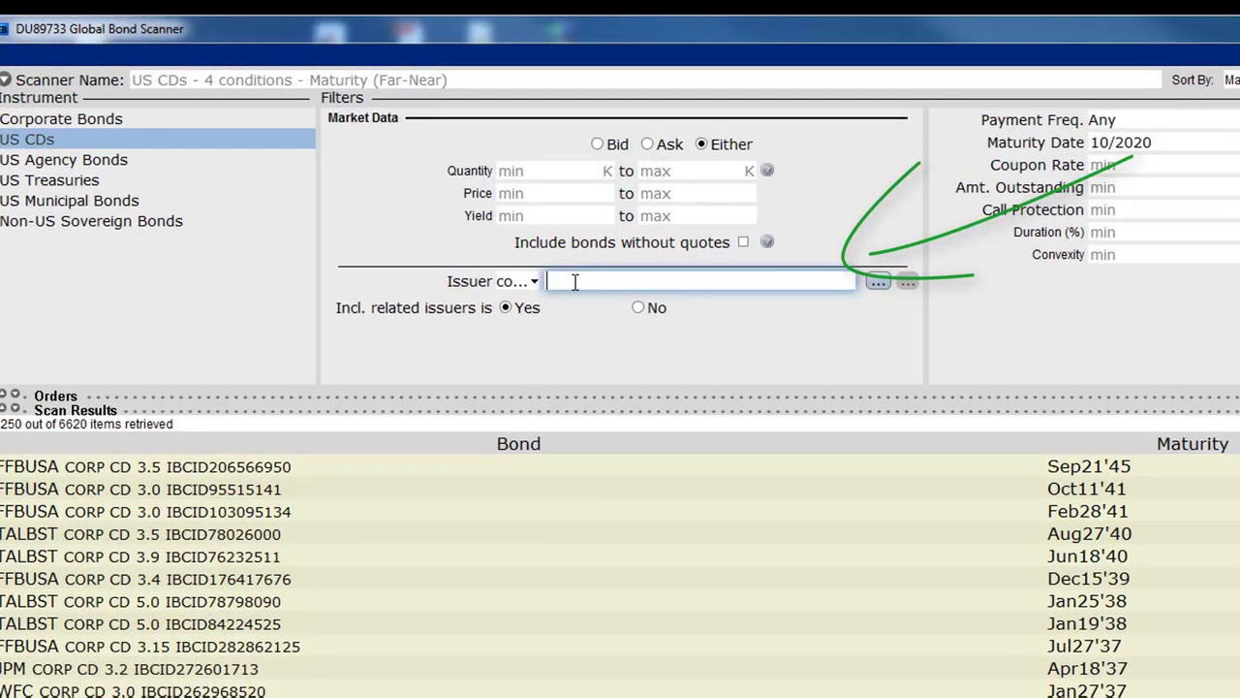
pyautogui.write('wfc')
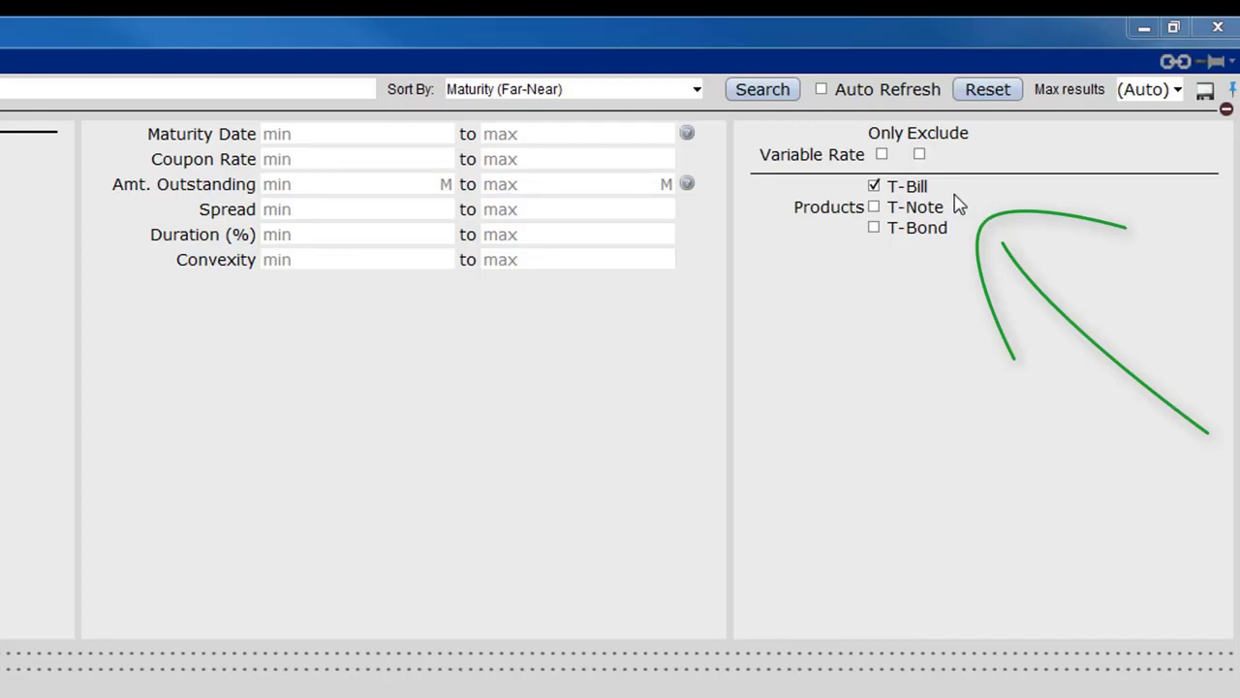
# Add T-Note and T-Bond to the US Treasuries products and set the maturity date range from 10/2020 to 12/2035
pyautogui.click(874, 207)
pyautogui.click(874, 227)
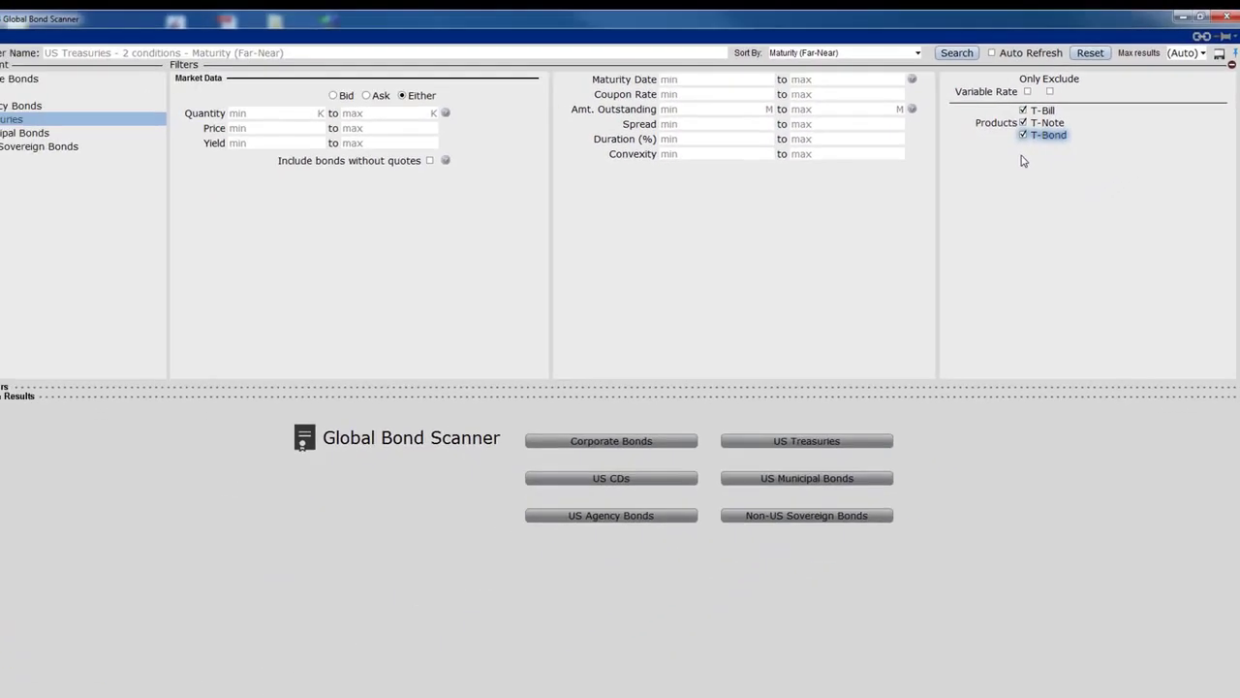
pyautogui.click(705, 75)
pyautogui.write('10/2020')
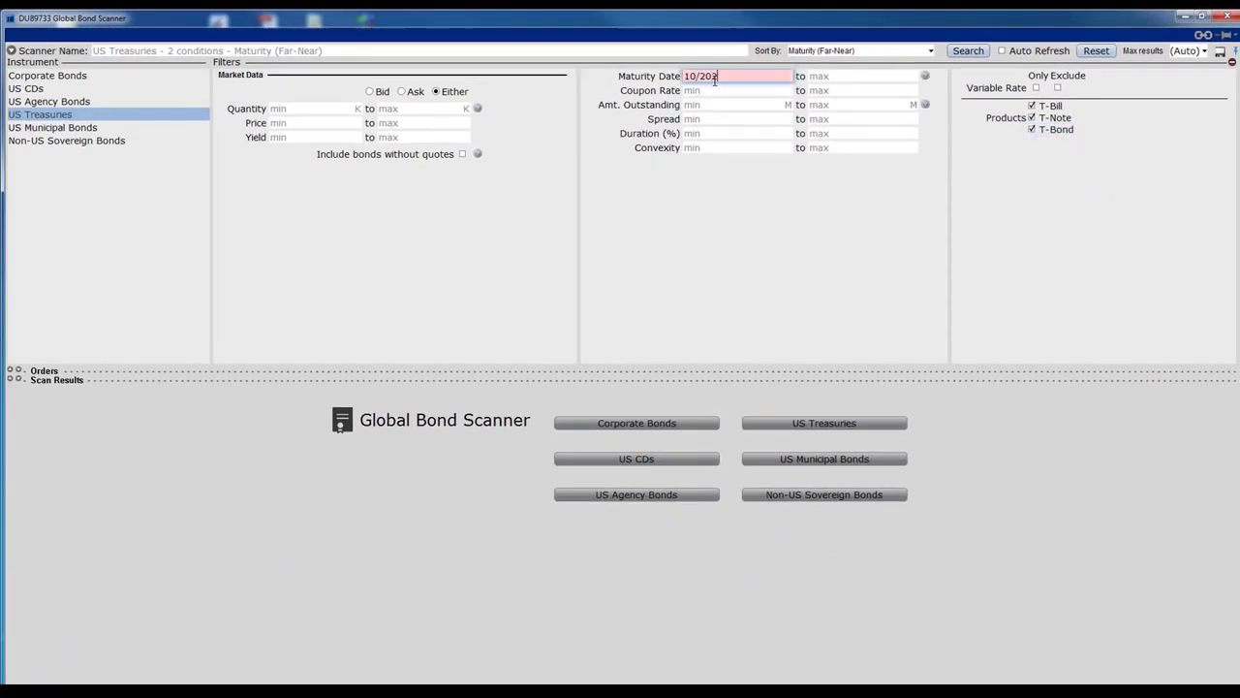
pyautogui.press('Tab')
pyautogui.write('12/2035')
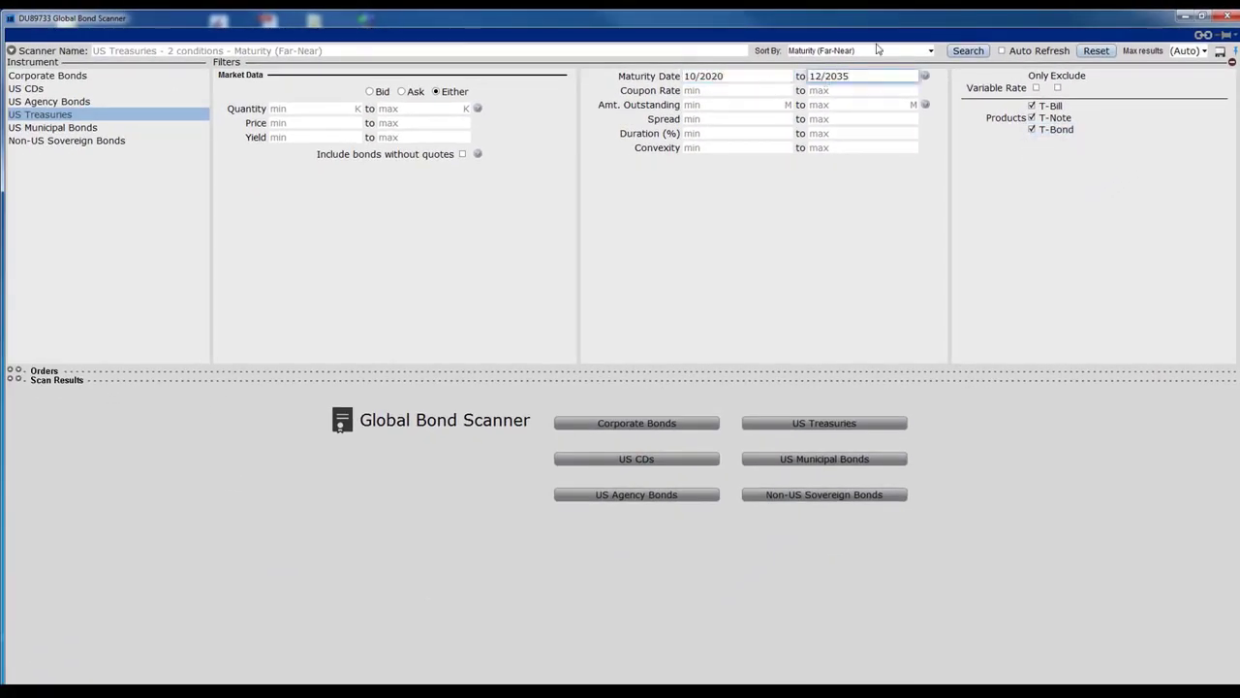
# Run the US Treasuries search with the chosen products and maturity range
pyautogui.click(961, 52)
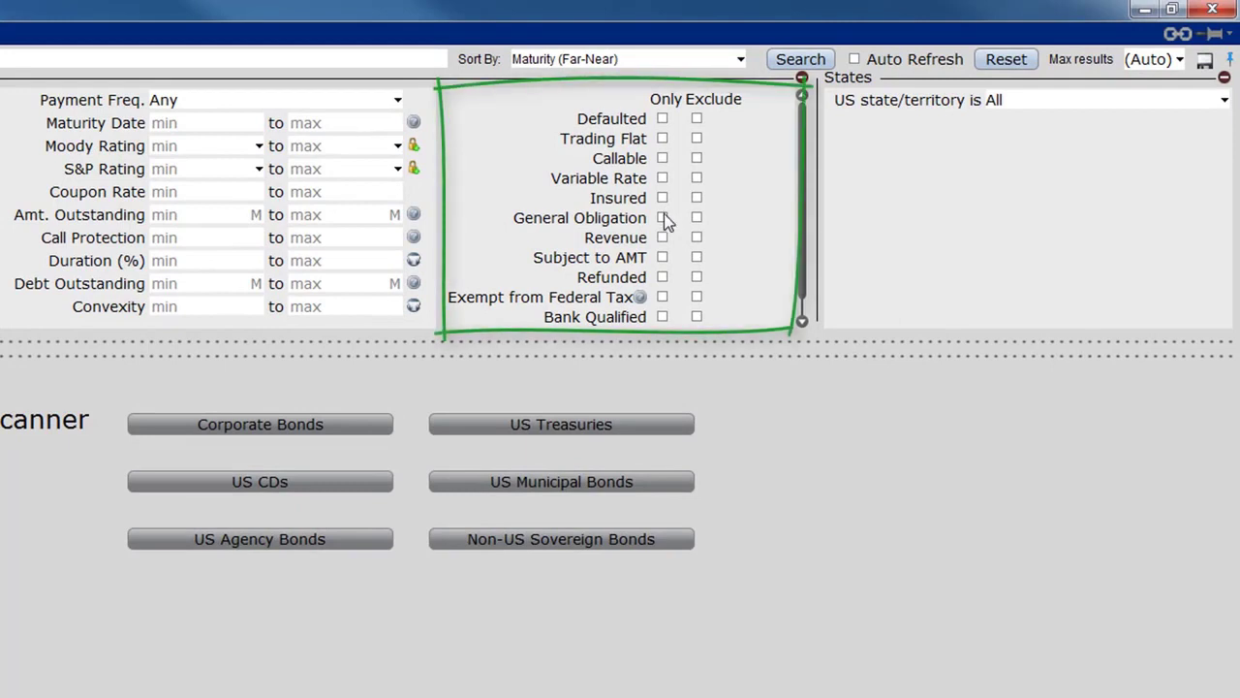
# Try limiting the US Municipal Bonds scan to General Obligation, Revenue and Exempt from Federal Tax, and collapse that filter section
pyautogui.click(663, 217)
pyautogui.click(663, 238)
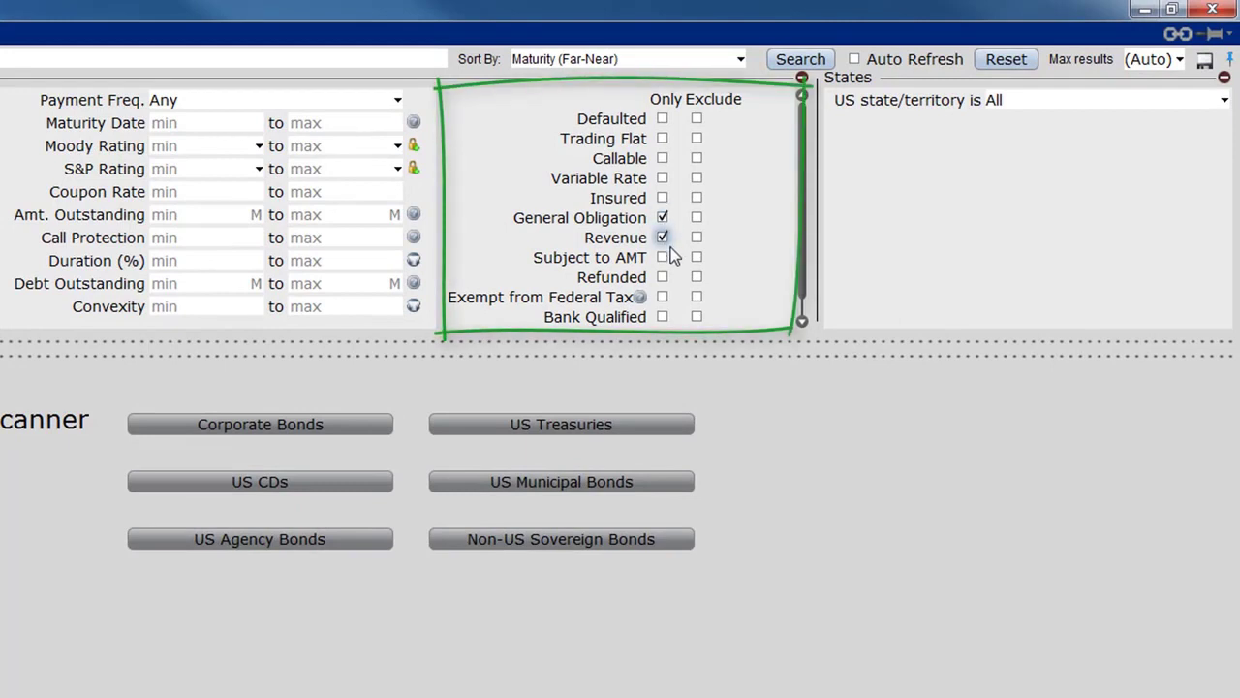
pyautogui.click(663, 297)
pyautogui.click(802, 77)
# Filter the US Municipal Bonds scan to the state of Connecticut and run the search
pyautogui.click(1046, 102)
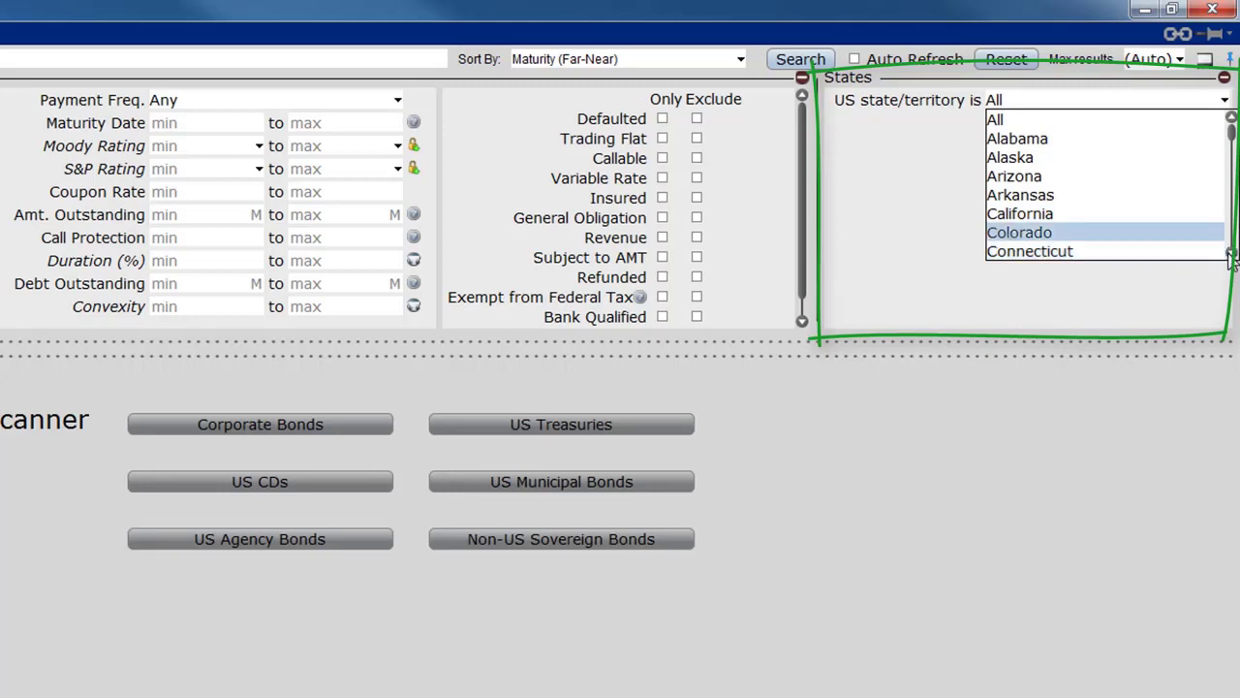
pyautogui.scroll(-2, 1230, 254)
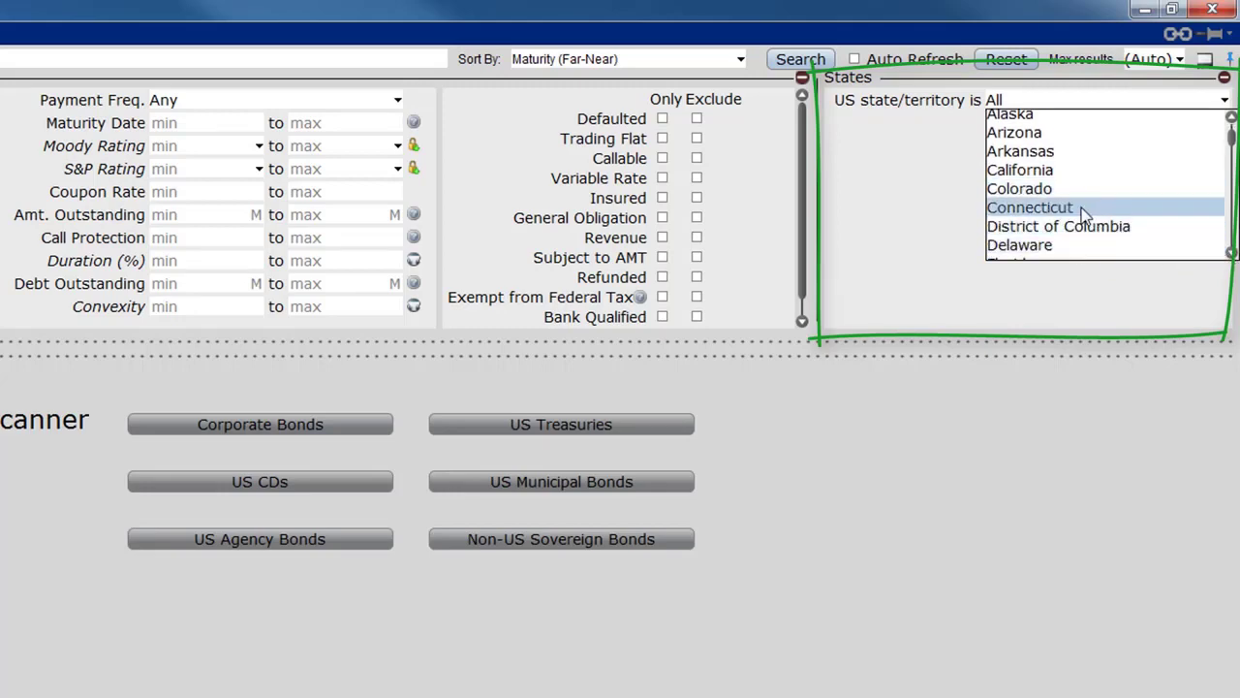
pyautogui.click(1081, 207)
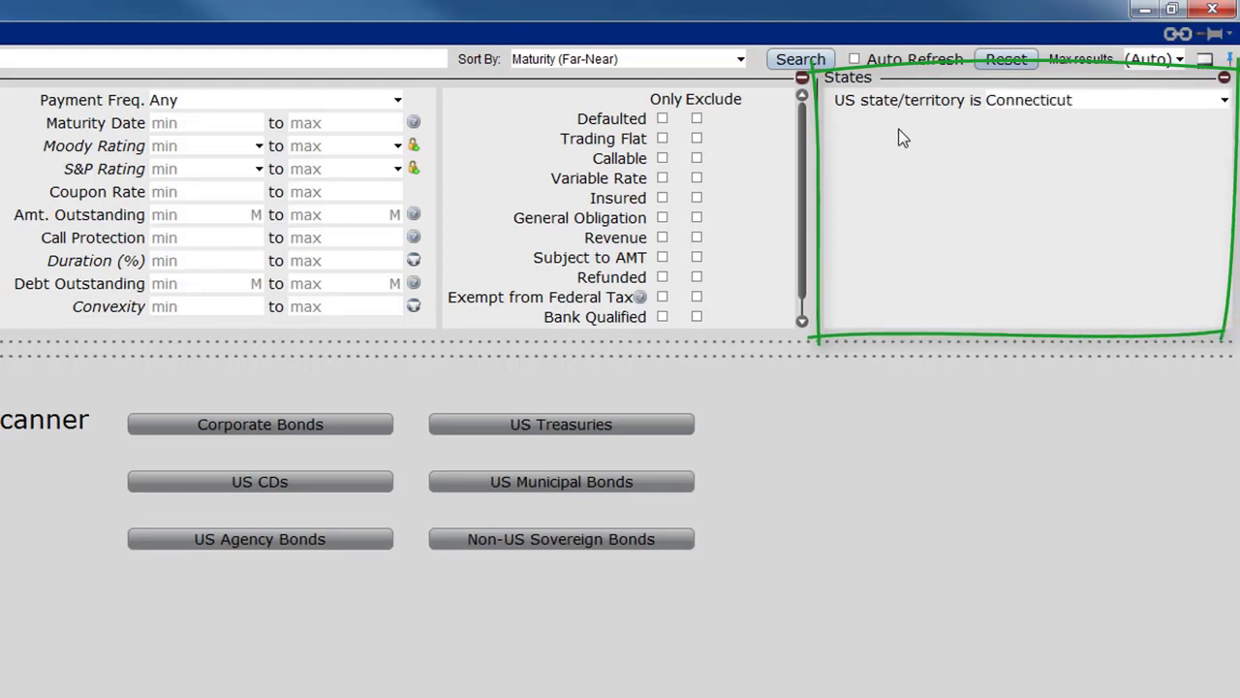
pyautogui.click(798, 60)
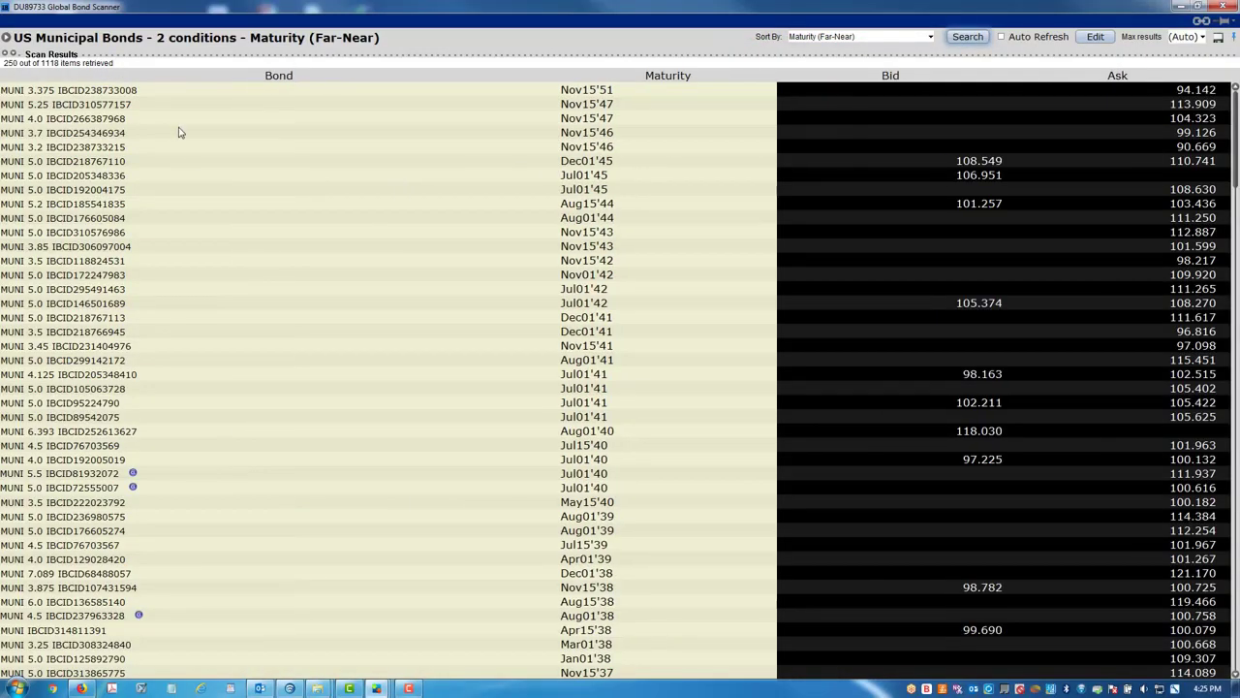
pyautogui.rightClick(339, 75)
pyautogui.moveTo(378, 166)
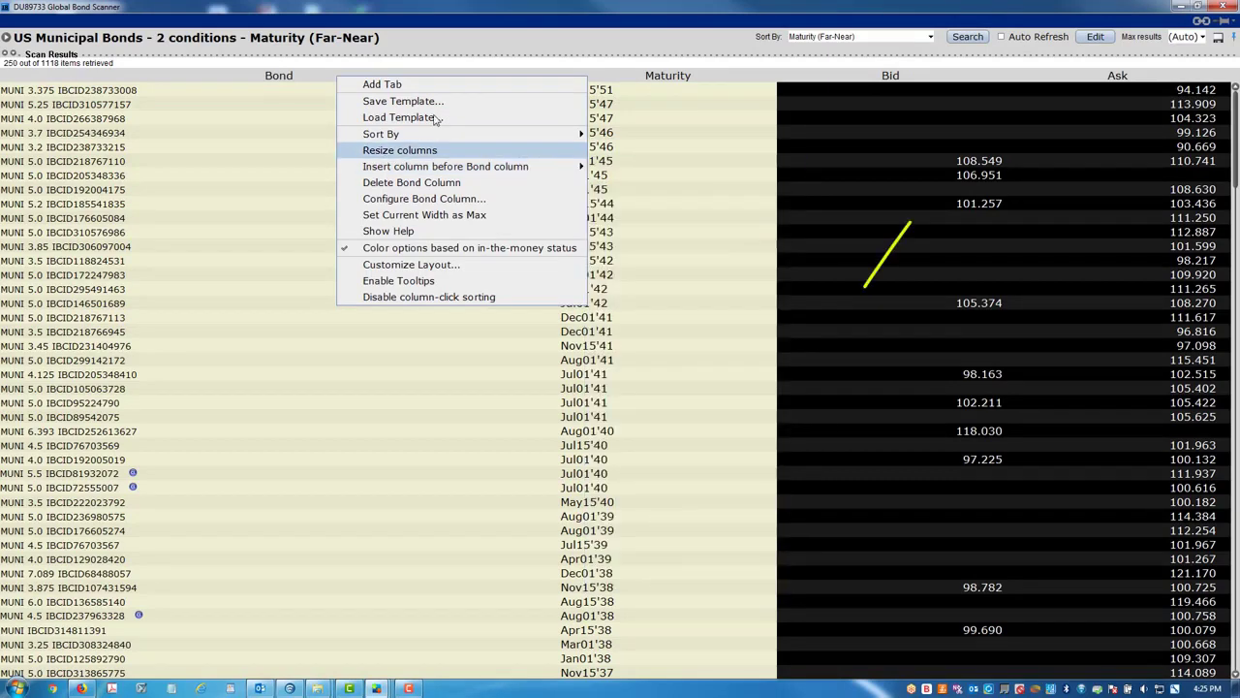
pyautogui.click(494, 46)
# Switch the scan to Non-US Sovereign Bonds, set the issuer country to Austria and run the search
pyautogui.click(1103, 38)
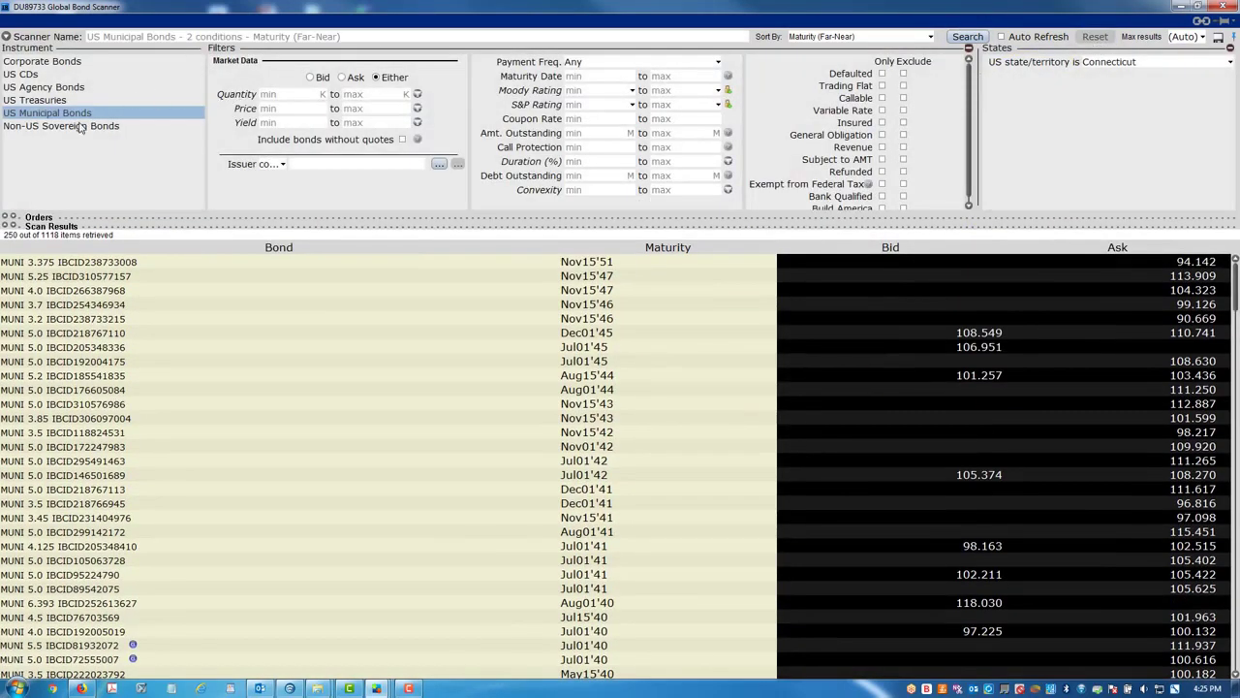
pyautogui.click(80, 127)
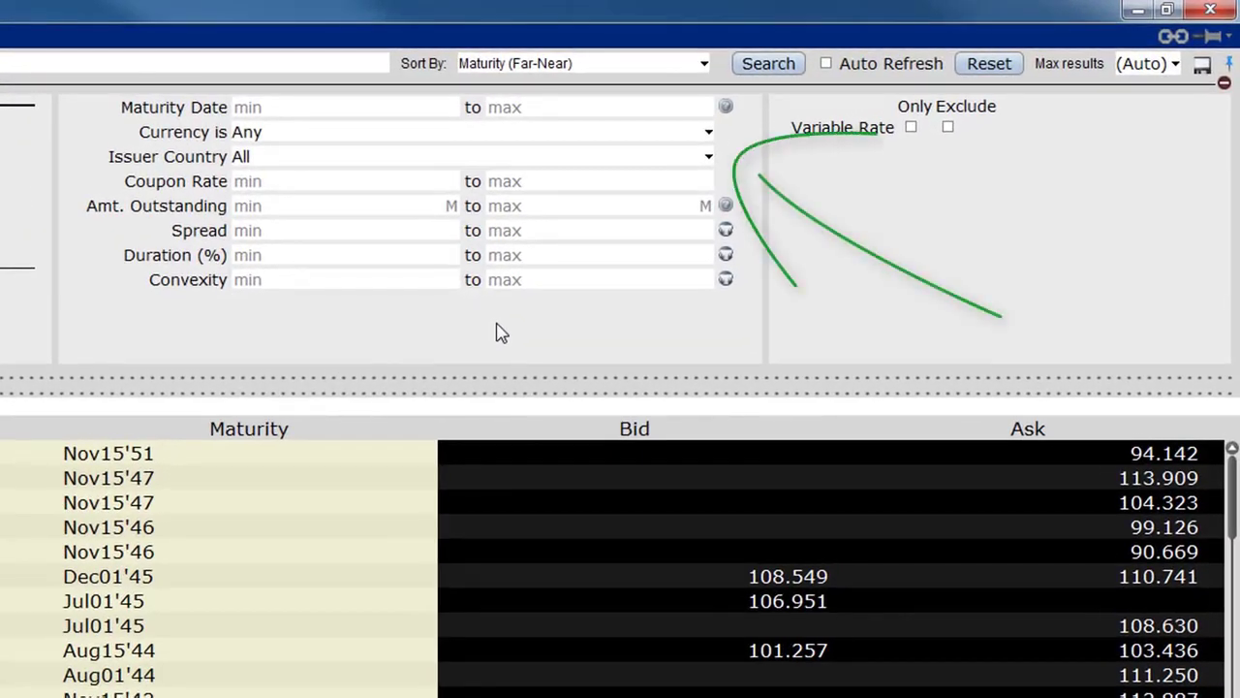
pyautogui.click(332, 164)
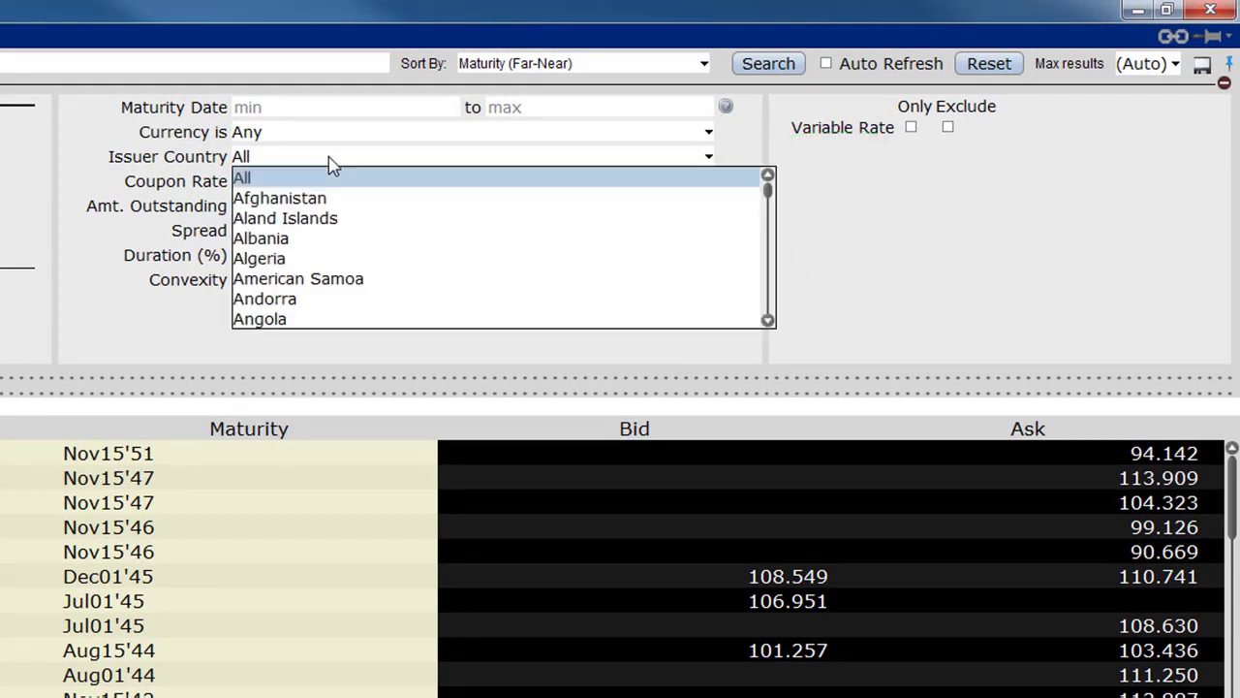
pyautogui.scroll(-2, 330, 265)
pyautogui.scroll(-2, 330, 265)
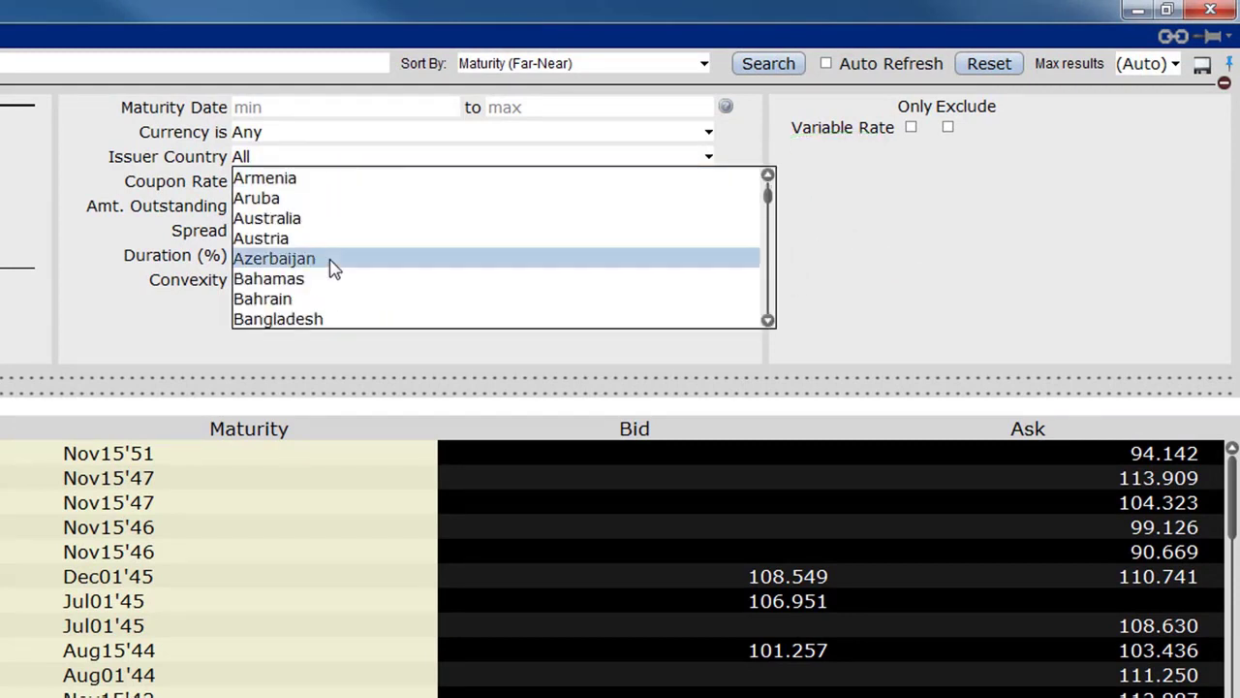
pyautogui.click(323, 238)
pyautogui.click(766, 63)
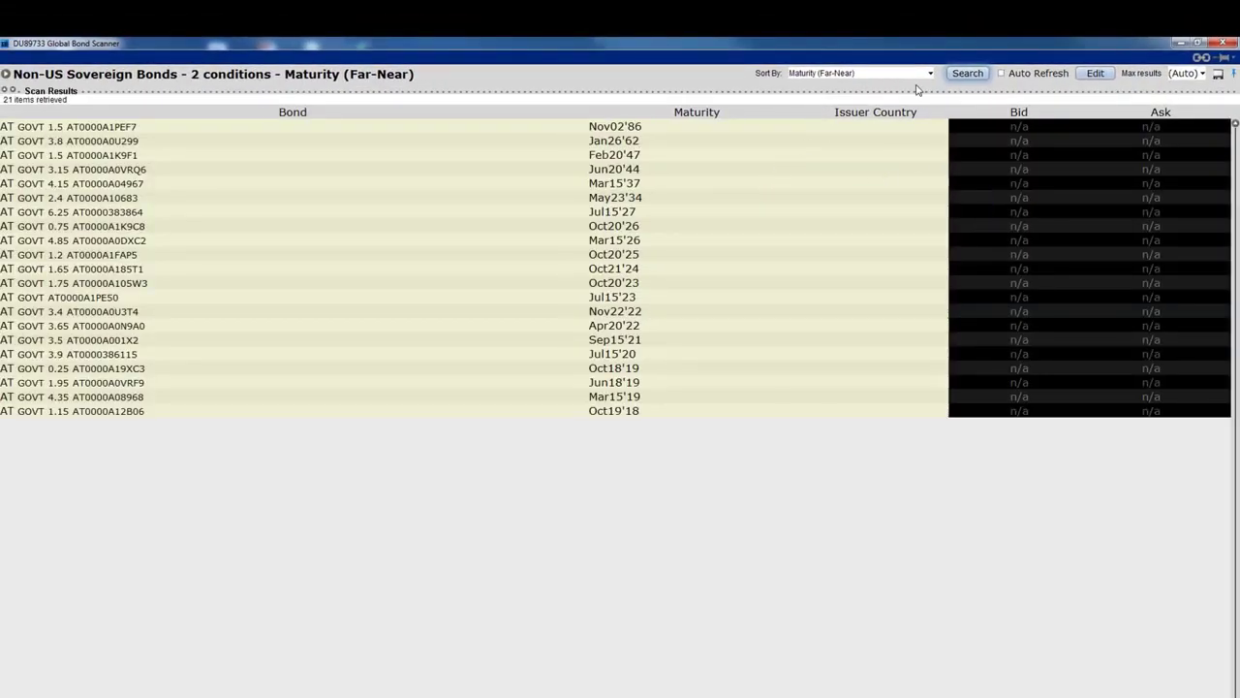
# Edit the Non-US Sovereign Bonds scan to set the currency to EUR and rerun the search
pyautogui.click(1082, 77)
pyautogui.click(760, 127)
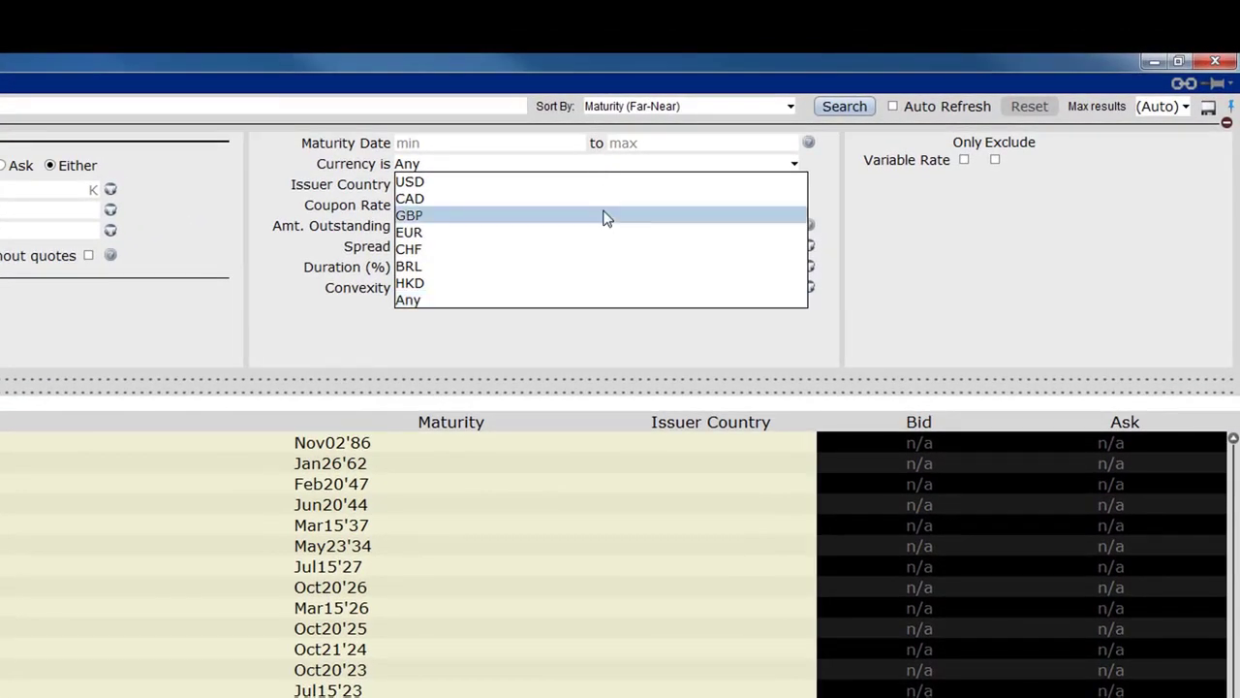
pyautogui.click(581, 234)
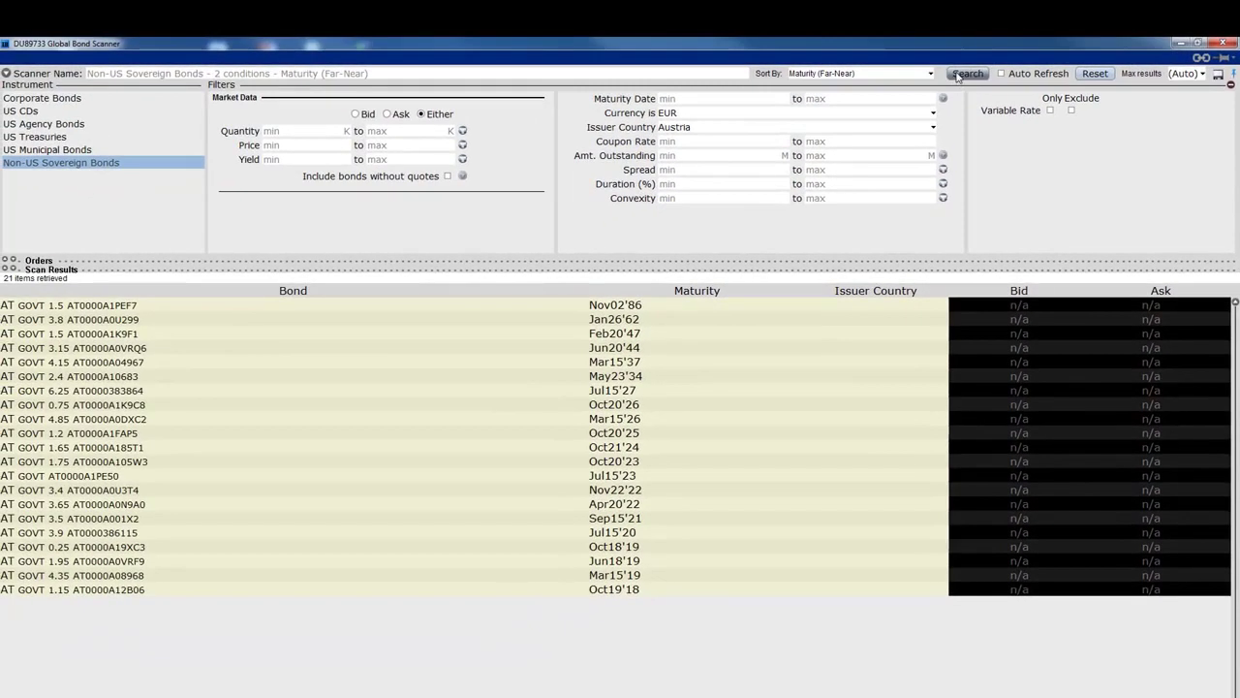
pyautogui.click(965, 73)
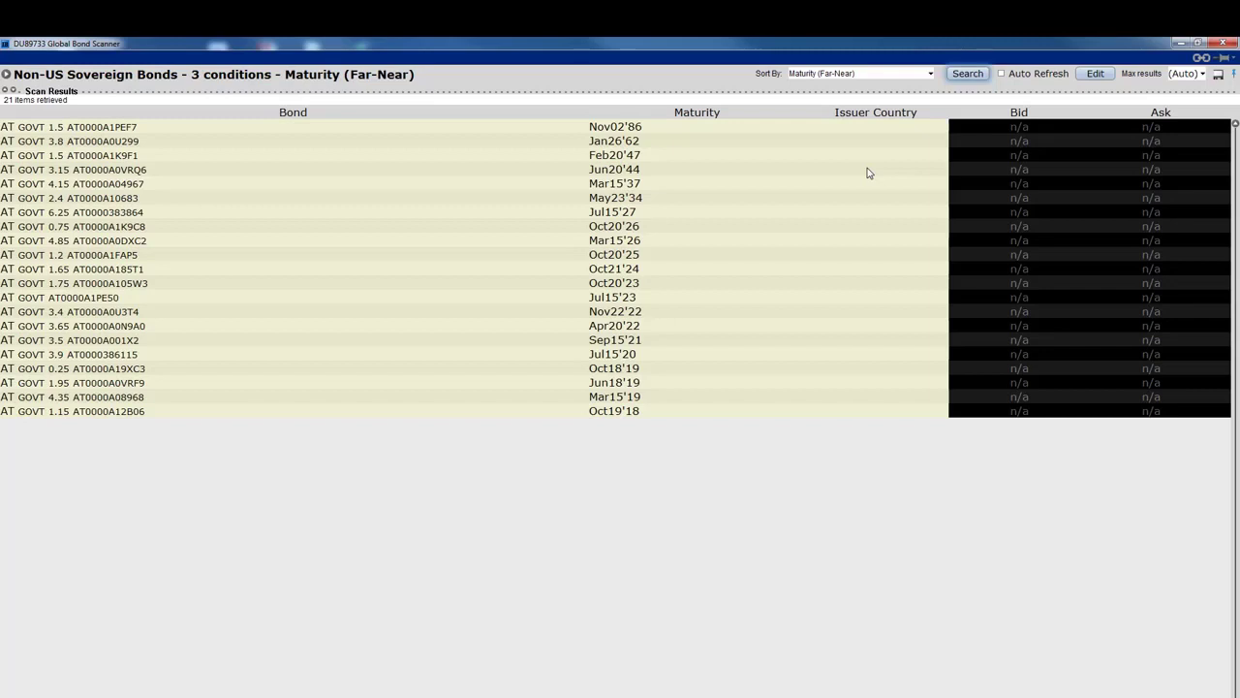
# Edit the Austrian sovereign bond scan again and set its currency to Any
pyautogui.click(1095, 74)
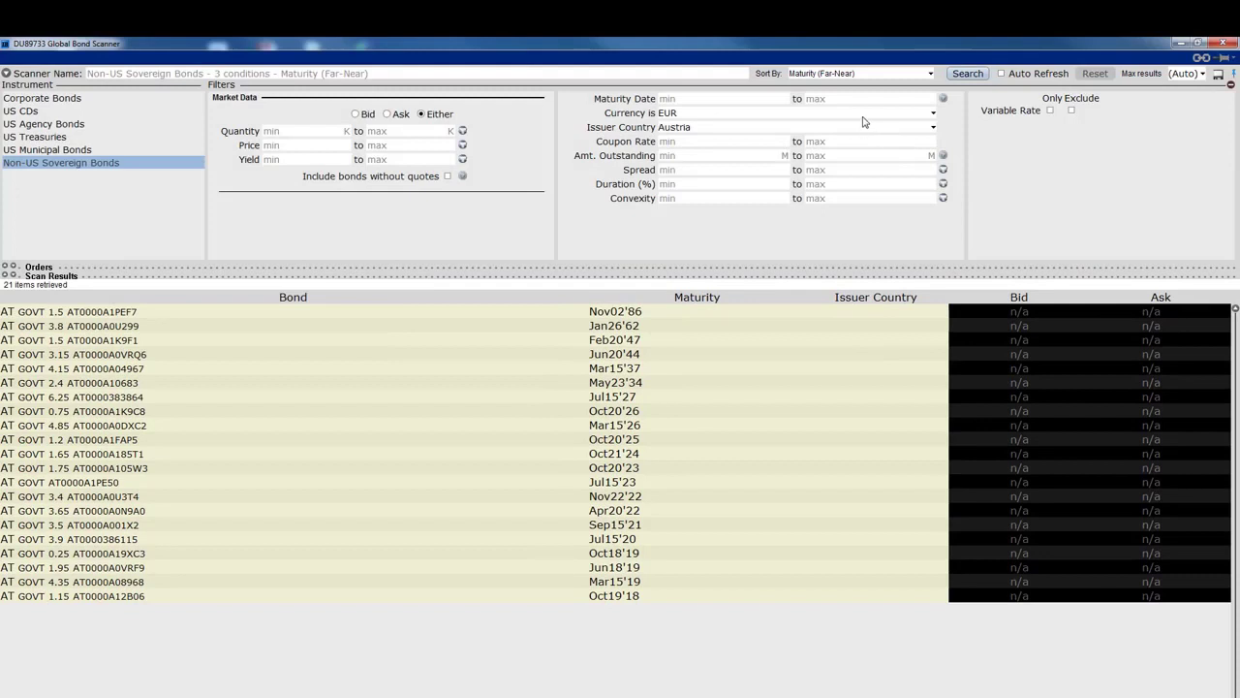
pyautogui.click(865, 114)
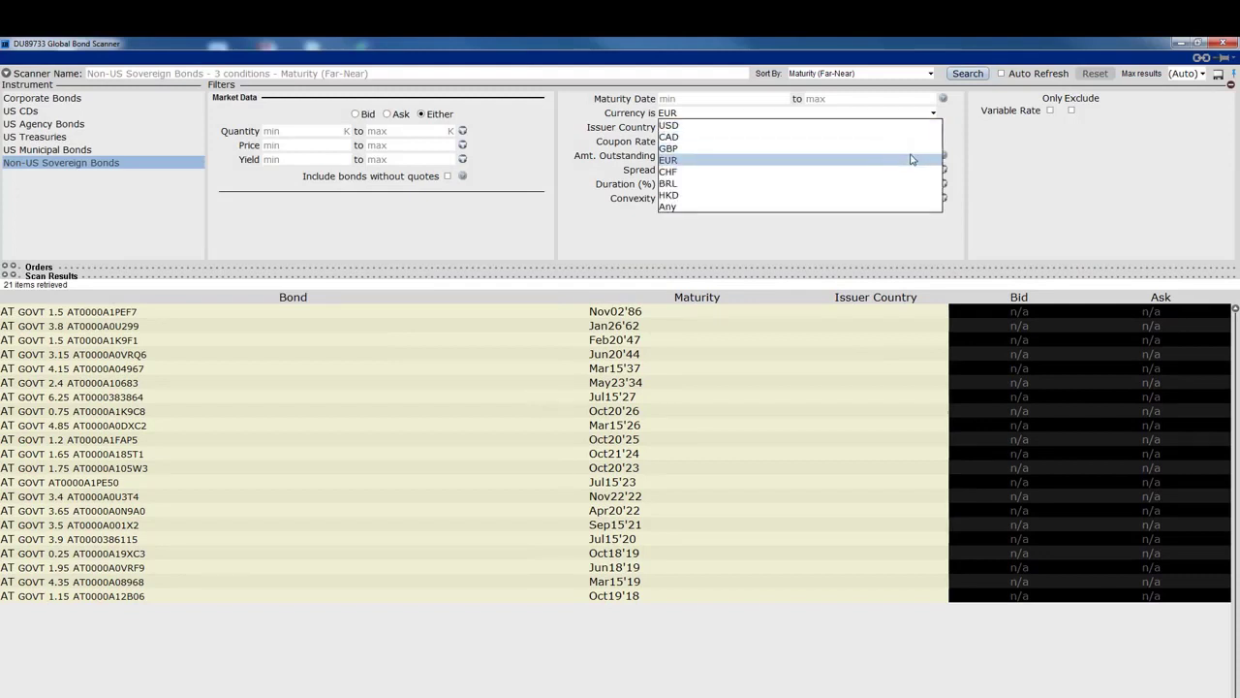
pyautogui.click(808, 214)
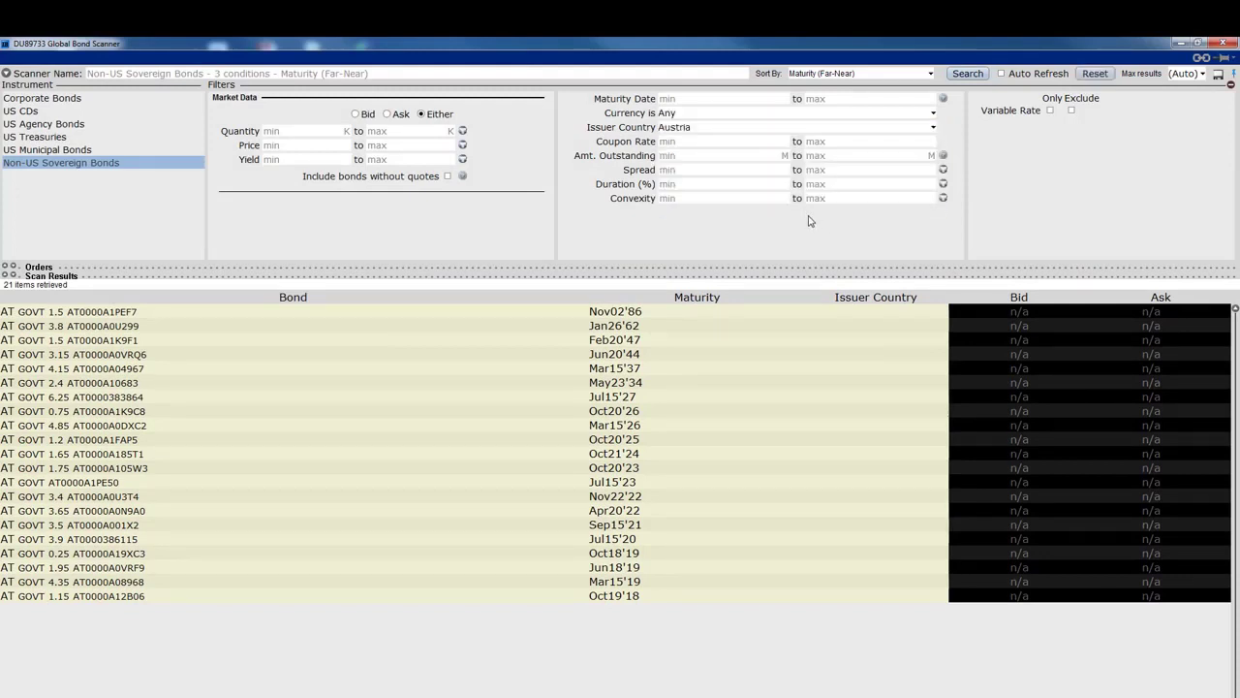